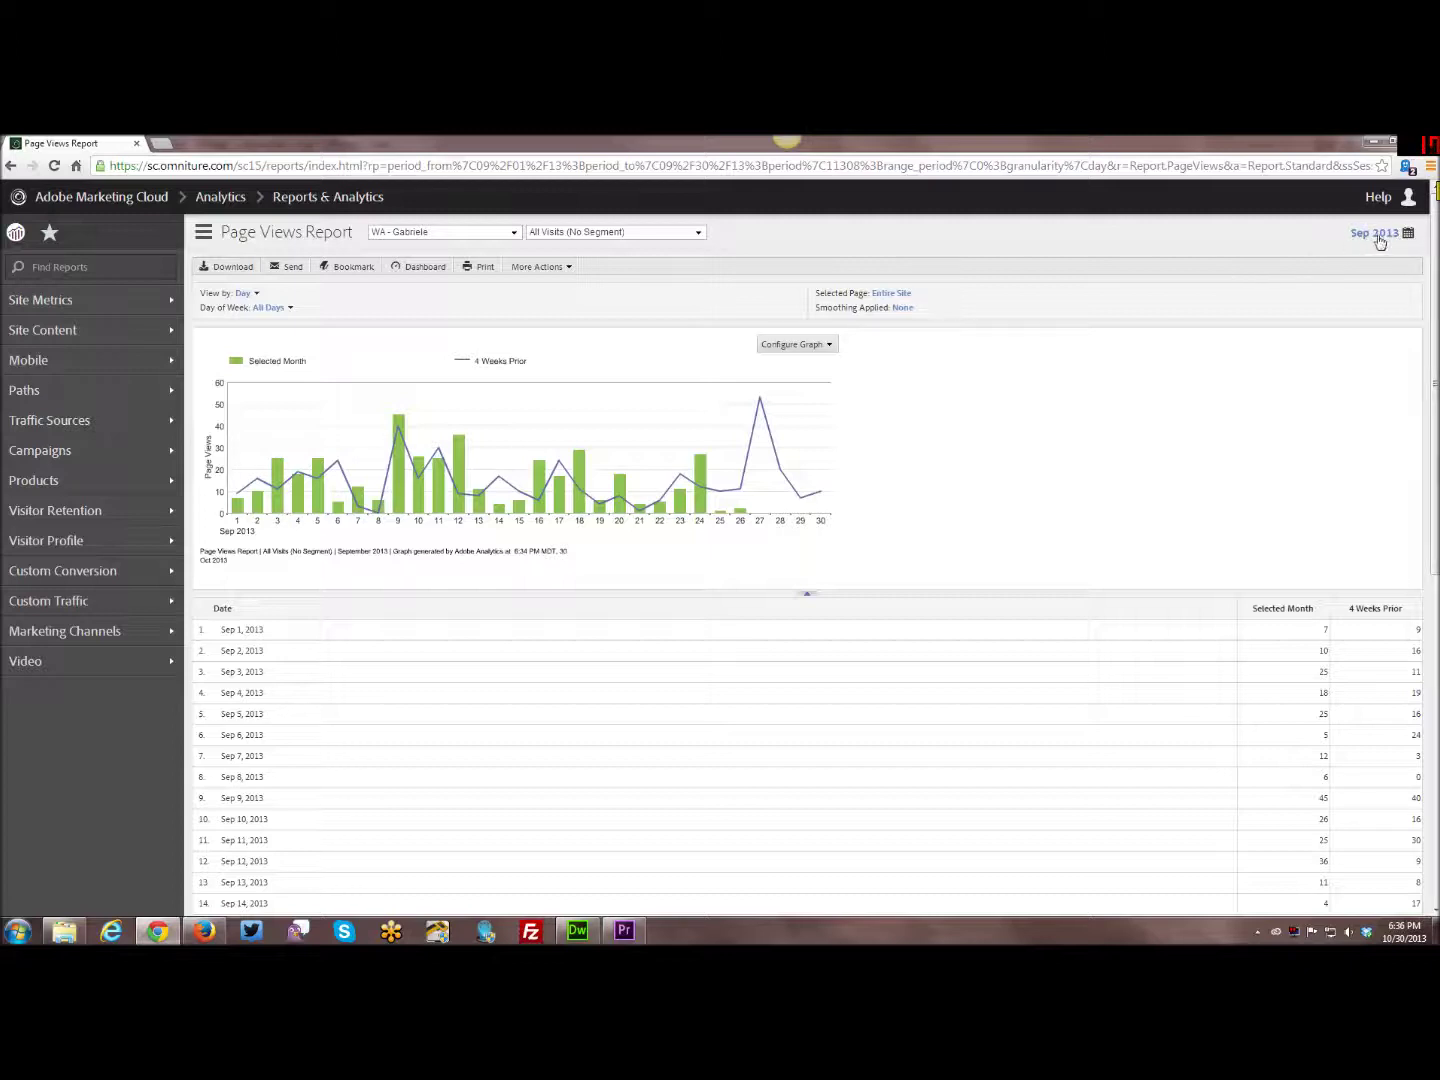
Open the date picker for the Sep 2013 Page Views Report (09/01/2013–09/30/2013)
left_click(1407, 236)
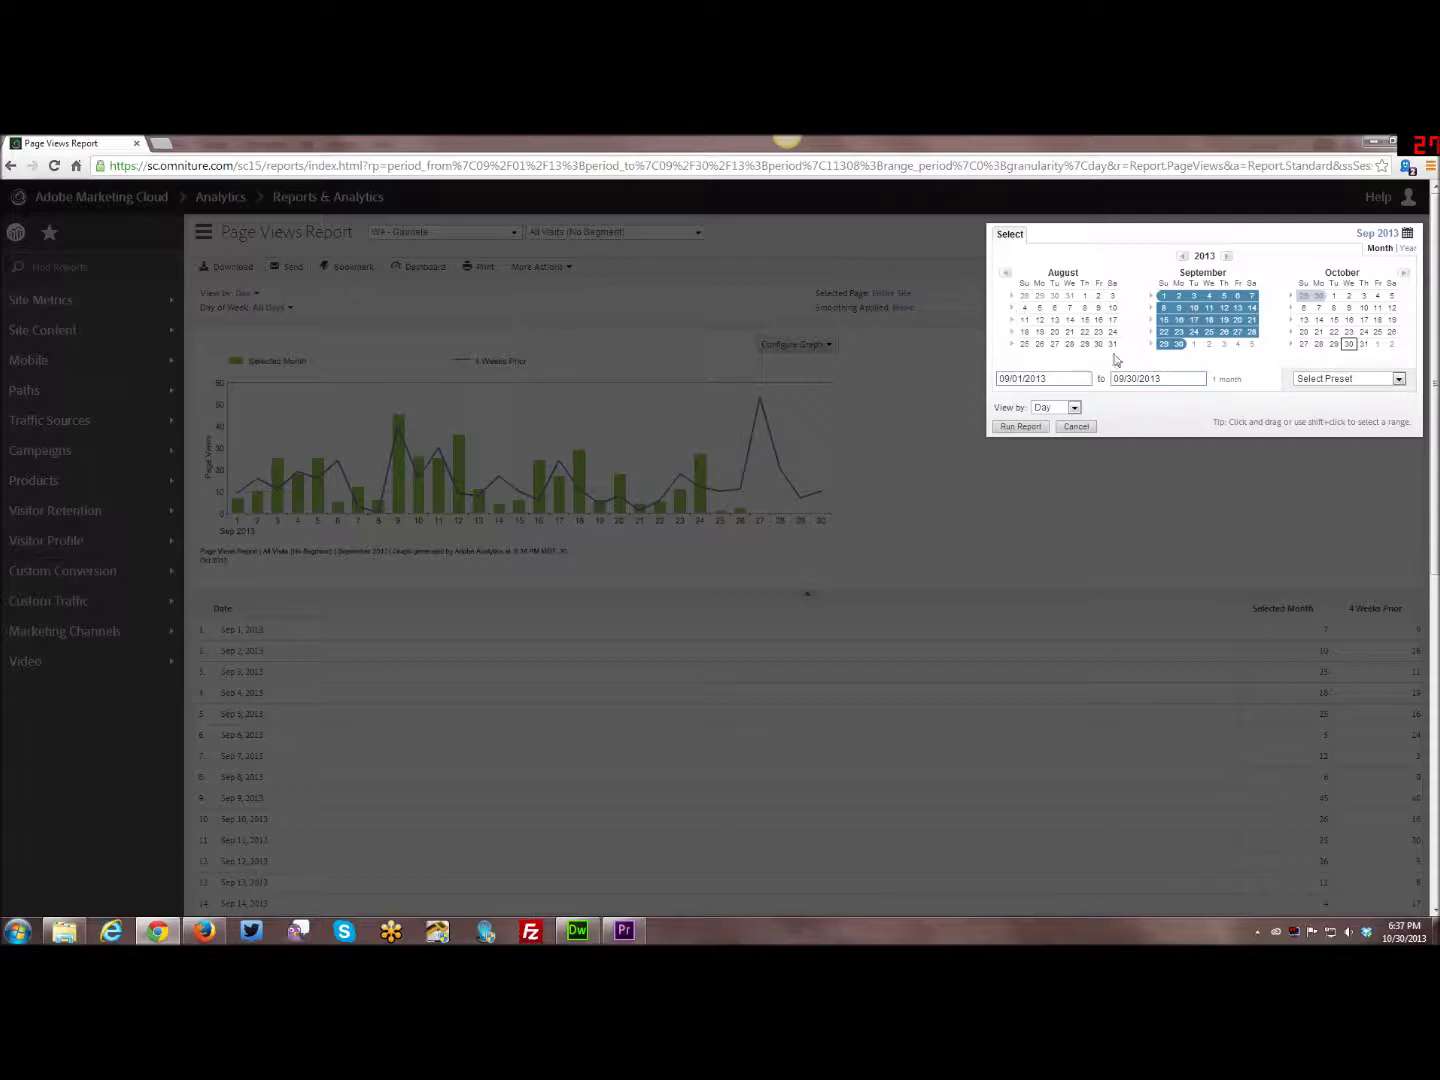
left_click_drag(1031, 312, 1100, 345)
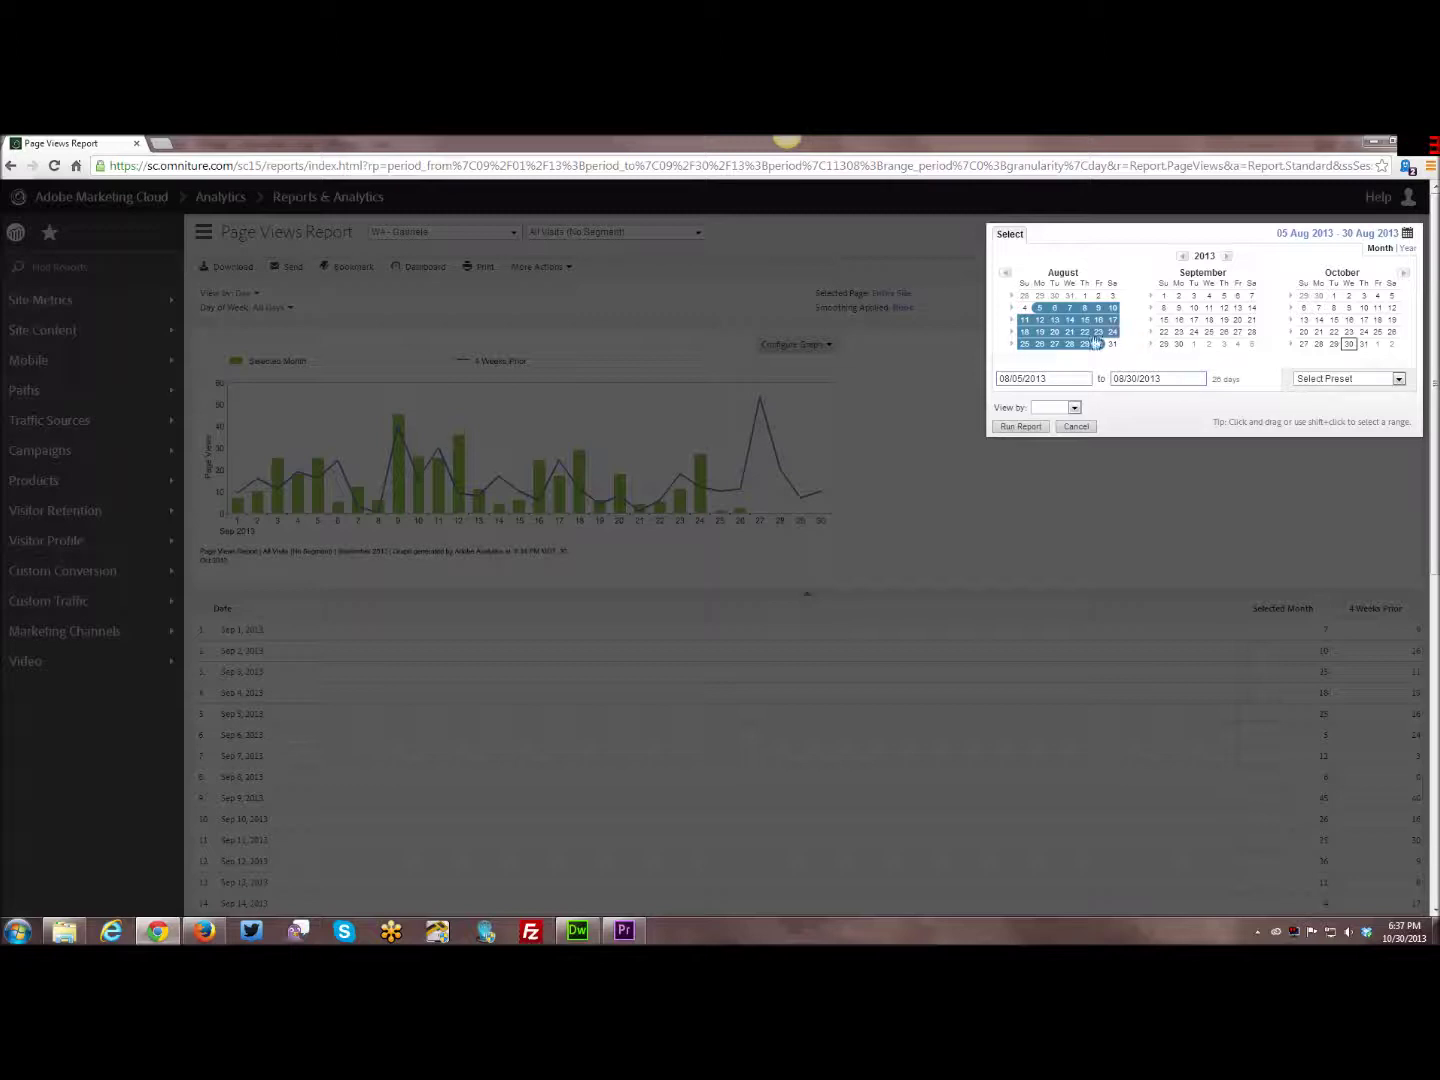
Try selecting September 2013 and the whole of 2013, stepping between 2012 and 2013
left_click(1215, 276)
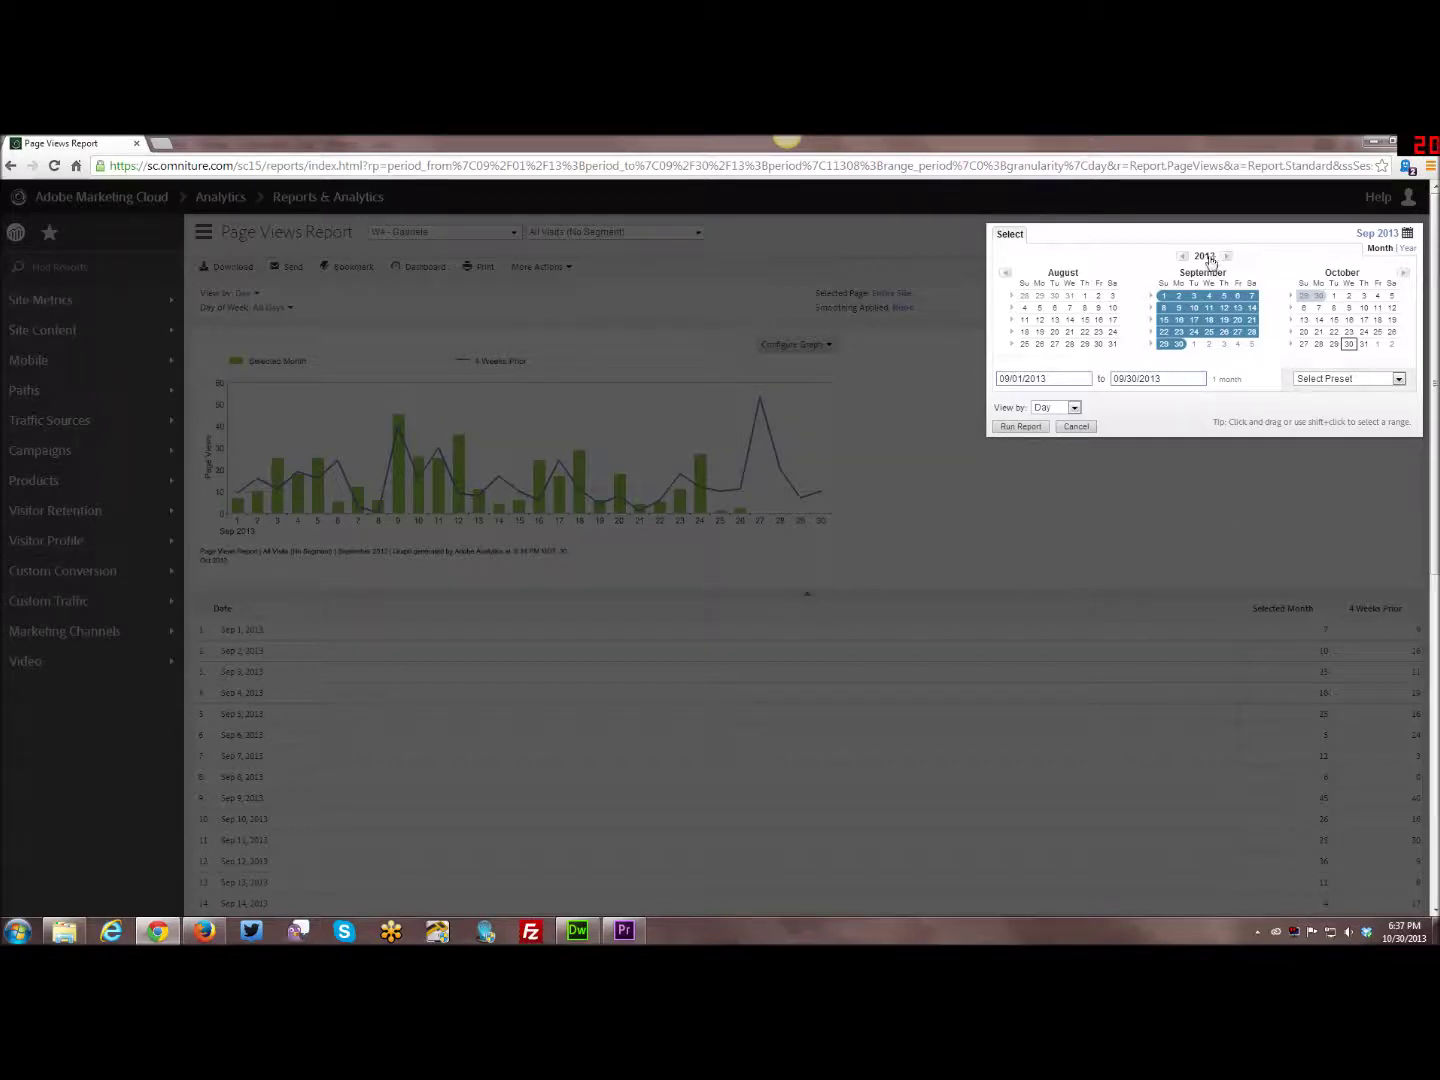
left_click(1206, 259)
left_click(1184, 256)
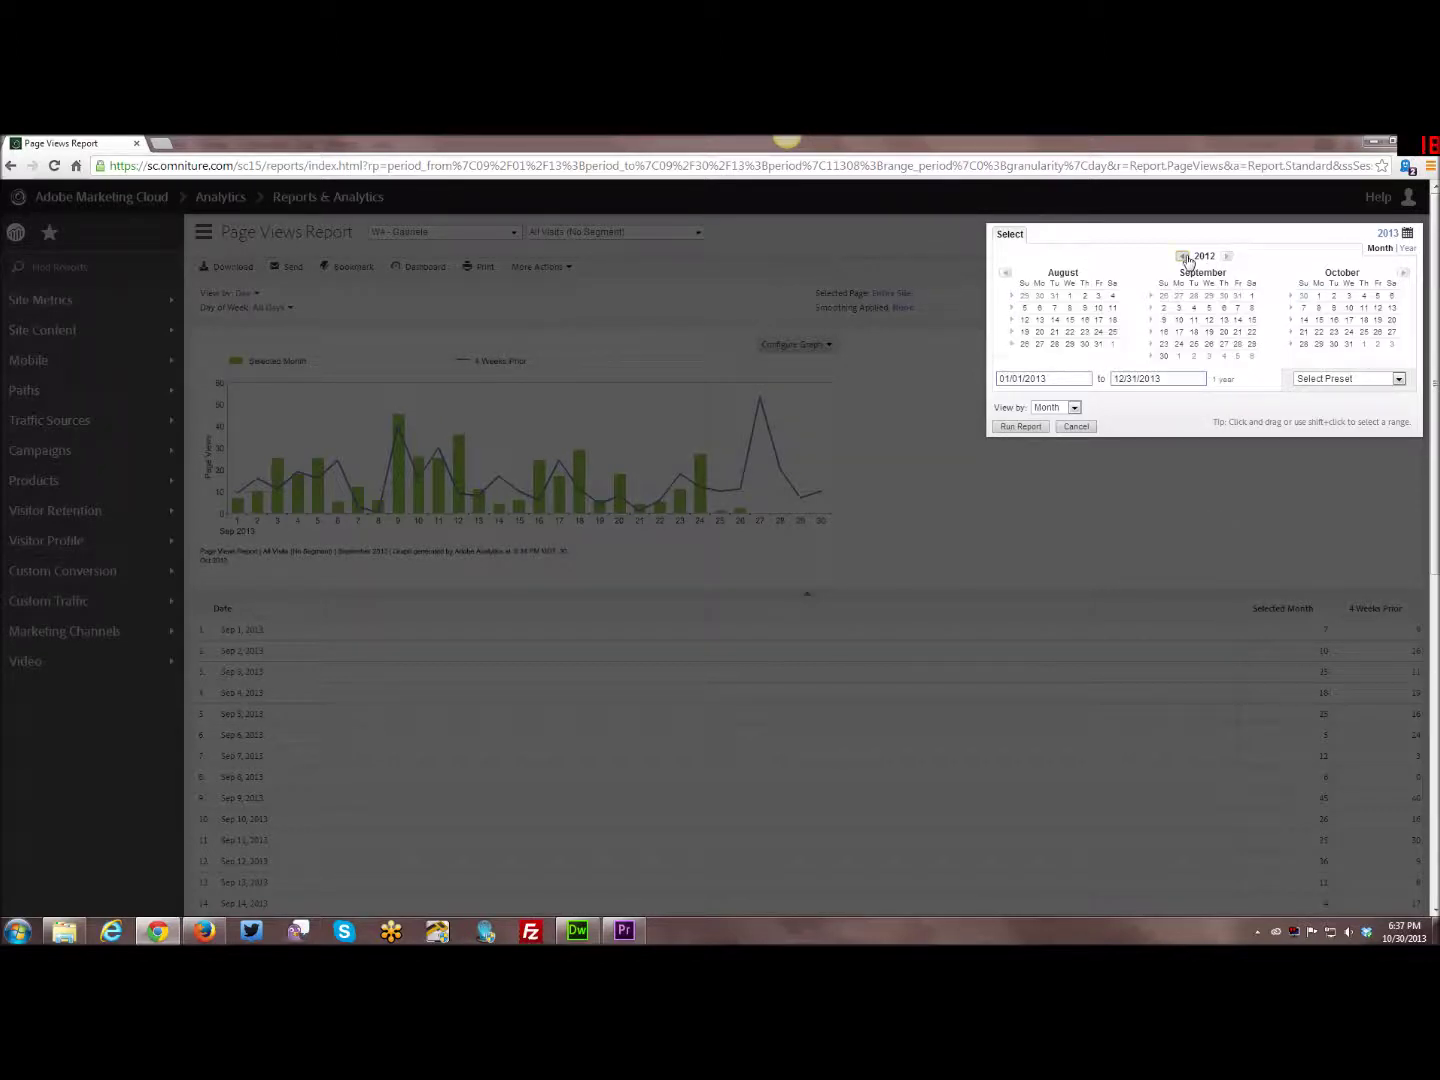
left_click(1205, 257)
left_click(1227, 257)
In the Year view, try ranges across 2013, 2014 and 2015
left_click(1408, 249)
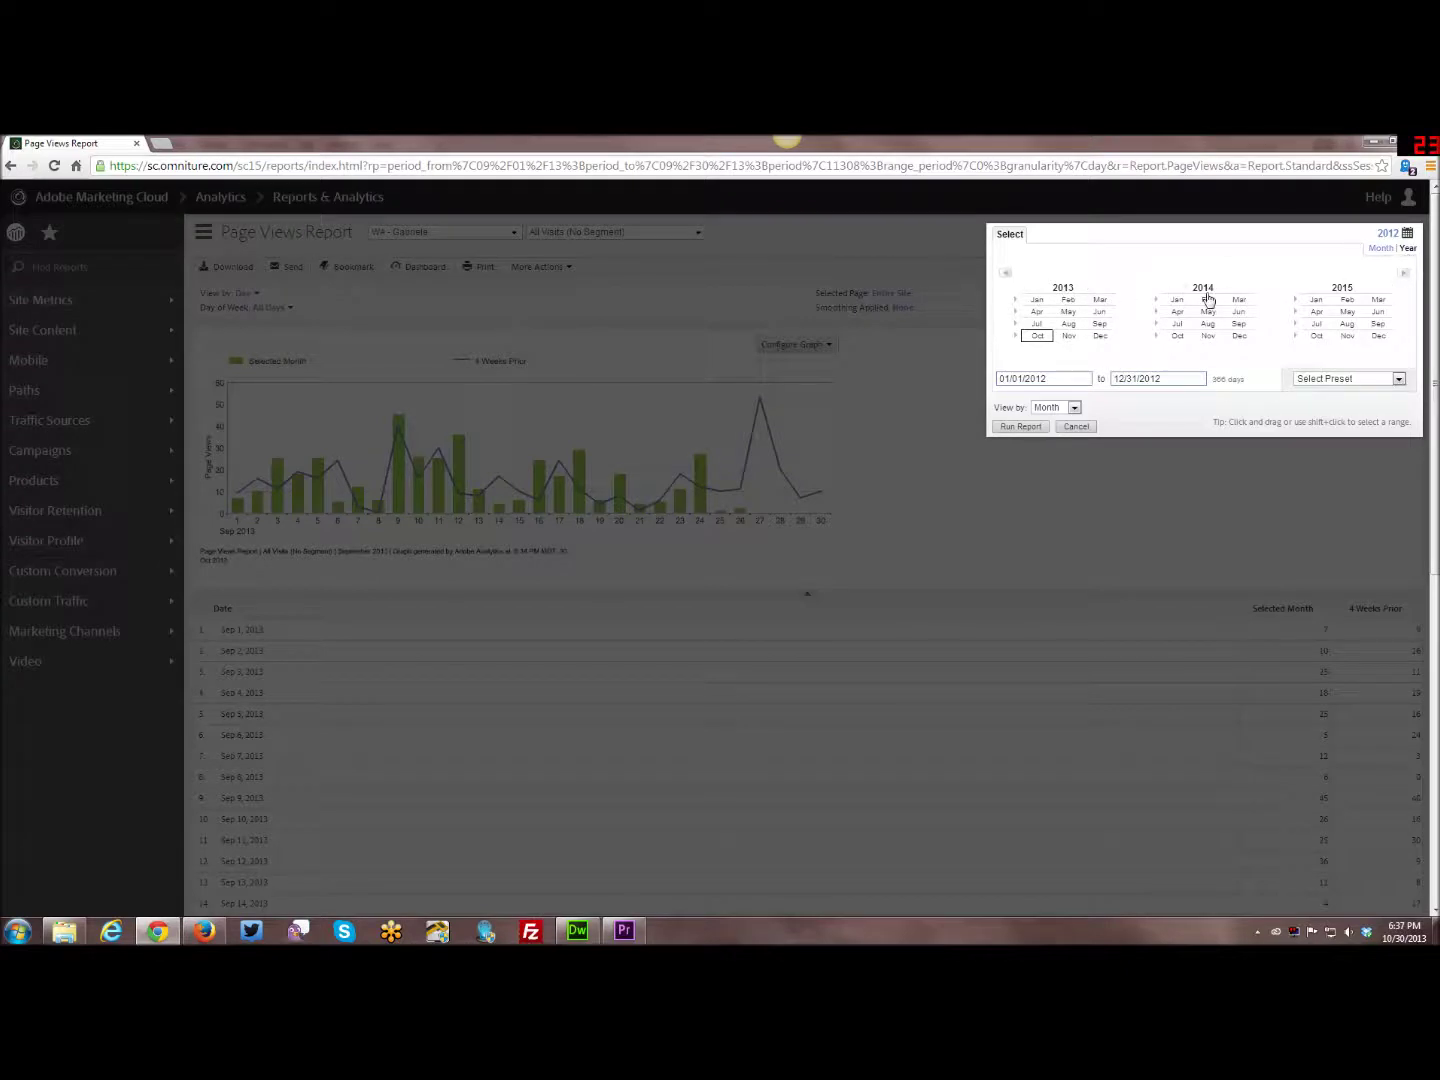
left_click(1065, 289)
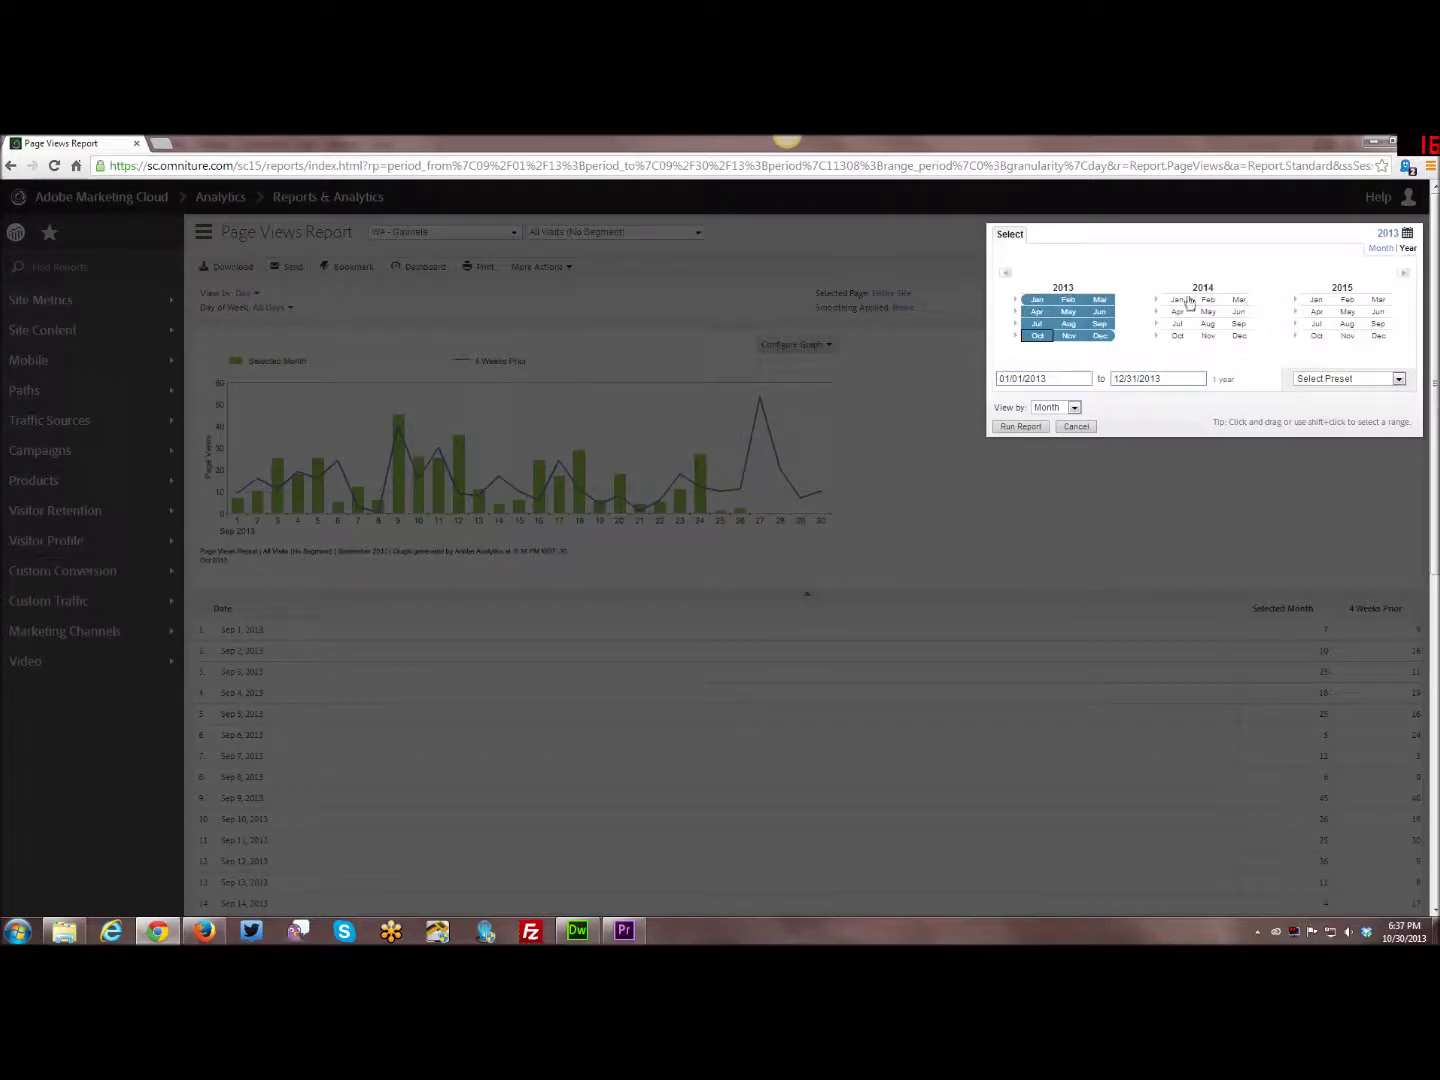
left_click(1108, 302)
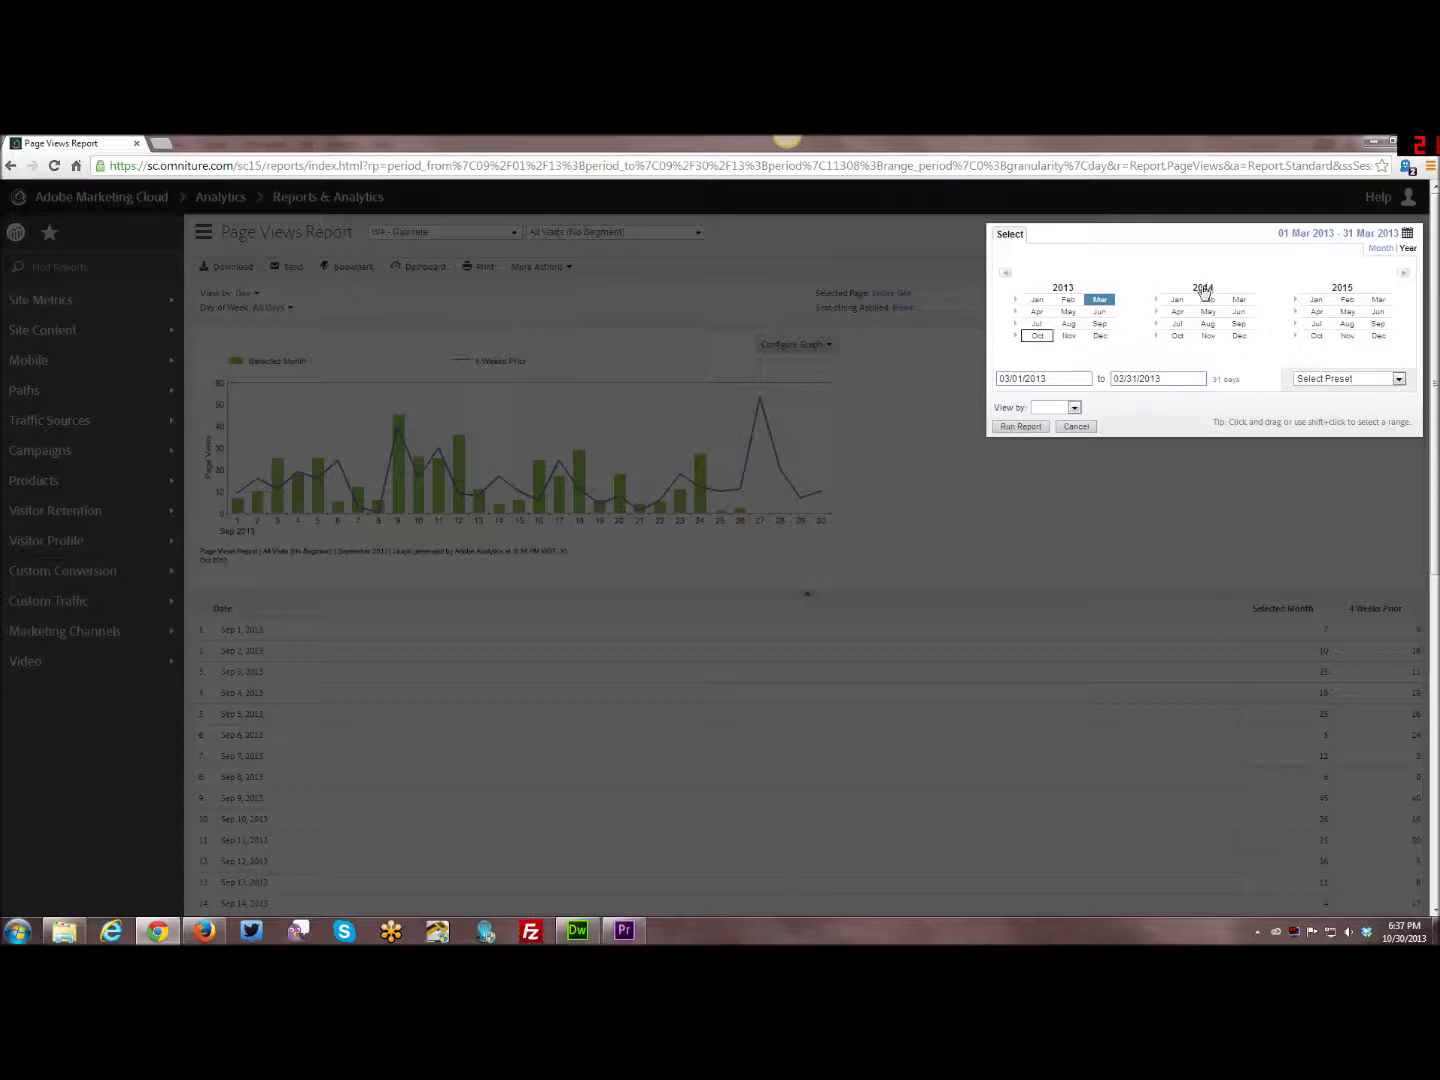
left_click(1203, 289)
left_click(1063, 289)
left_click(1230, 290)
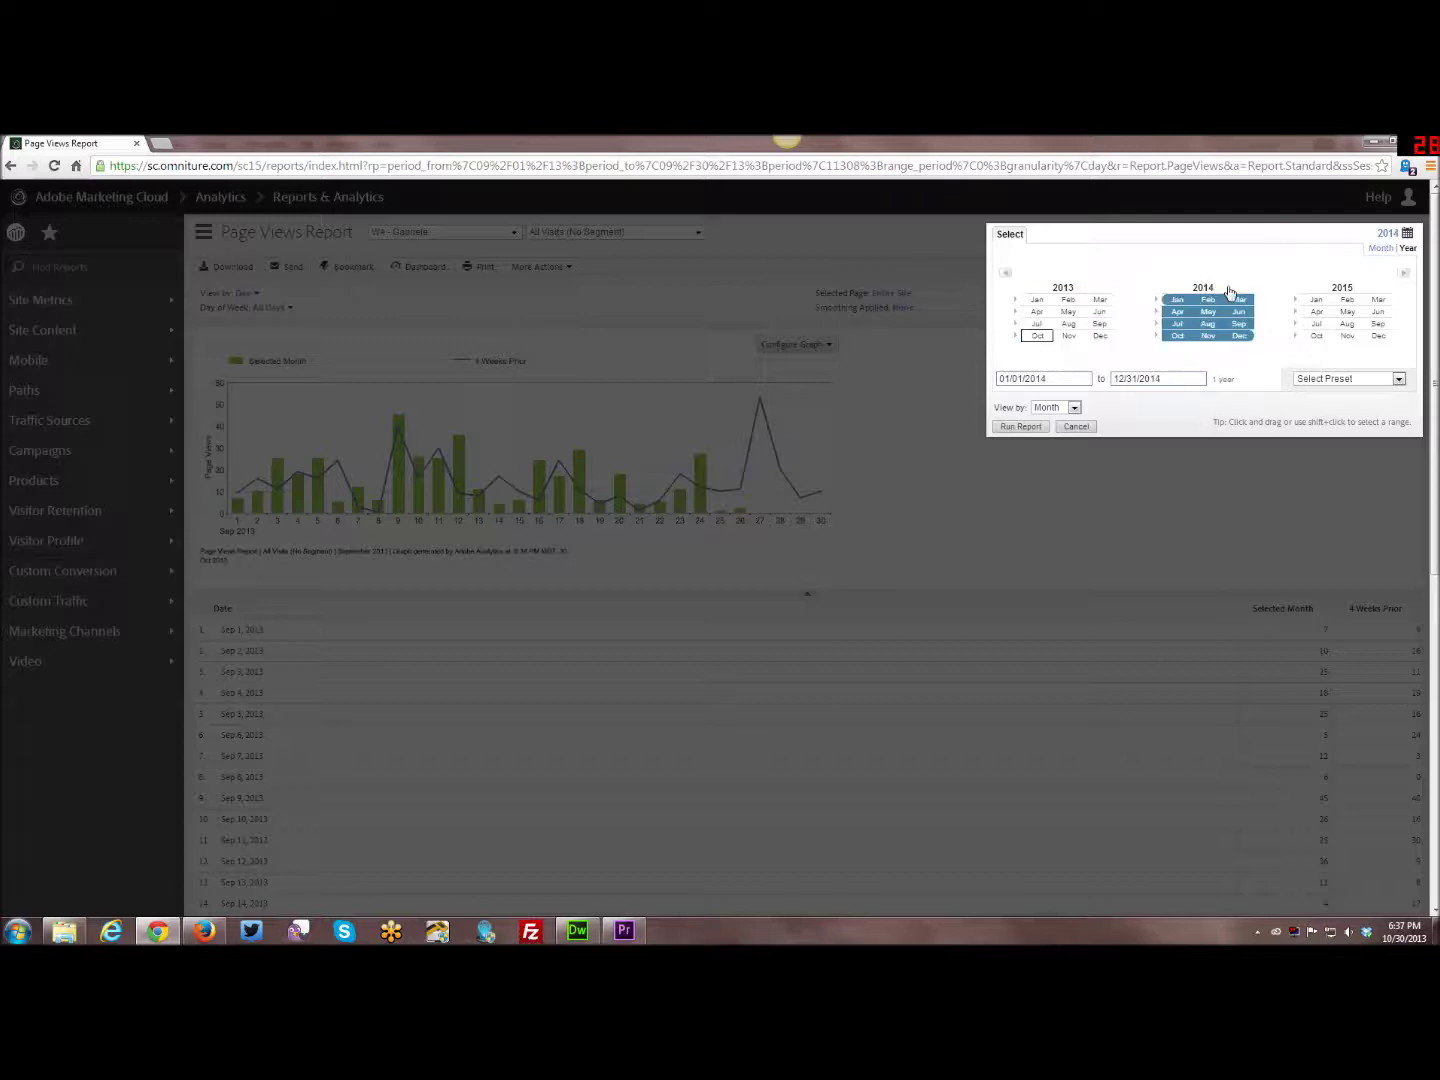
left_click(1340, 289)
left_click(1038, 301)
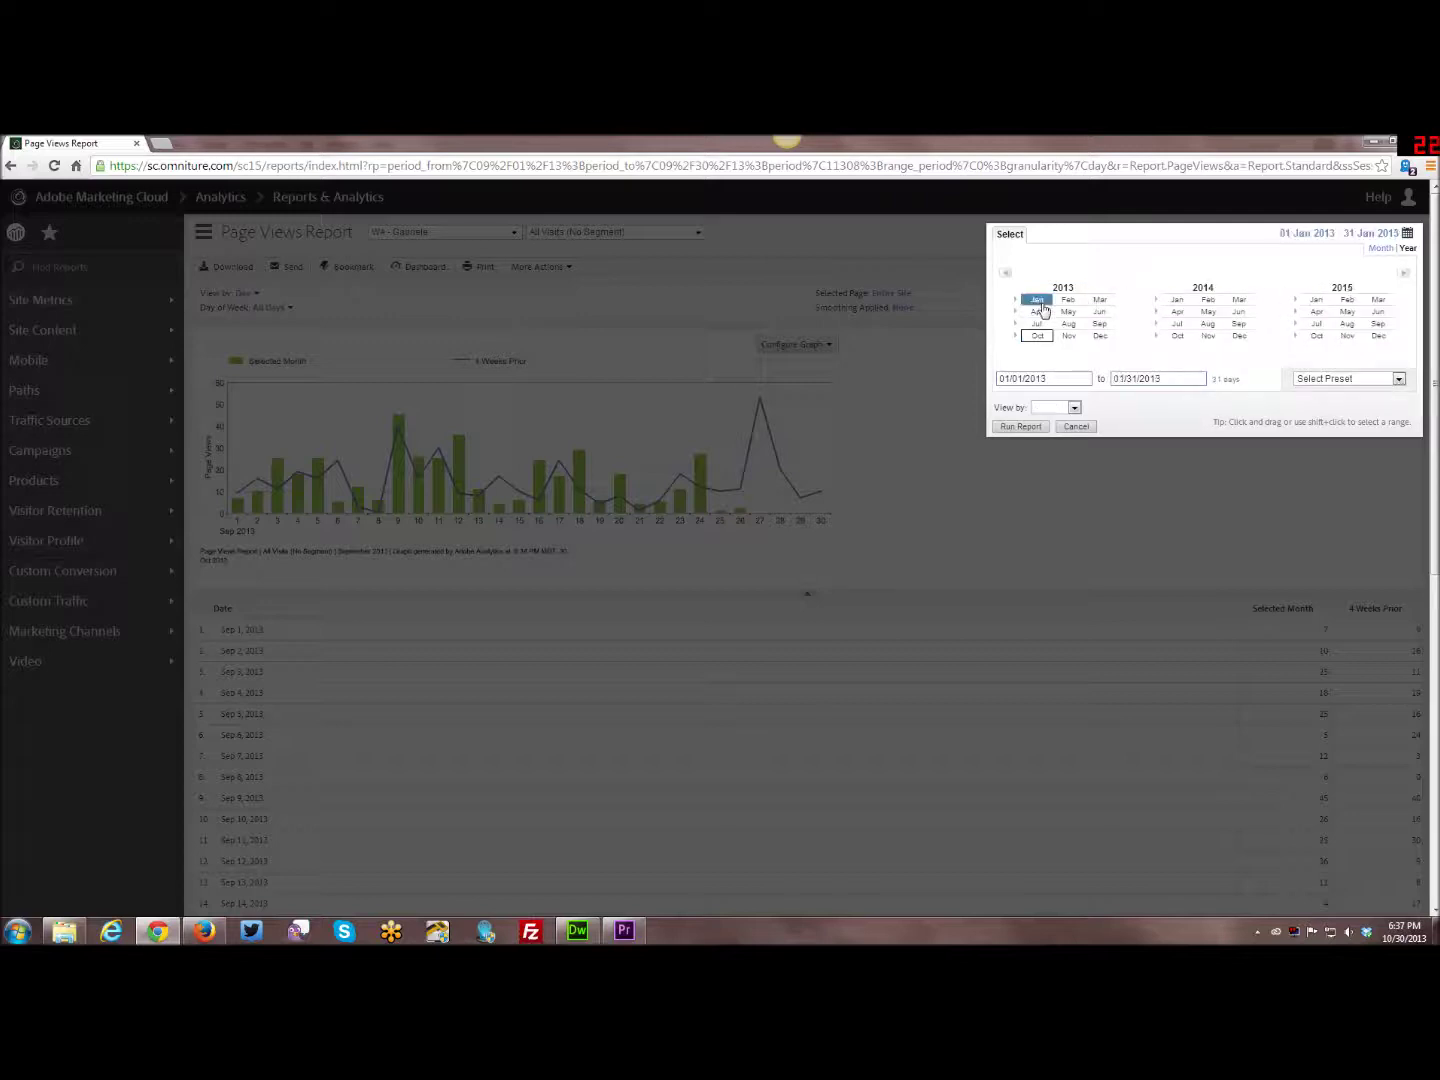
left_click_drag(1039, 301, 1362, 353)
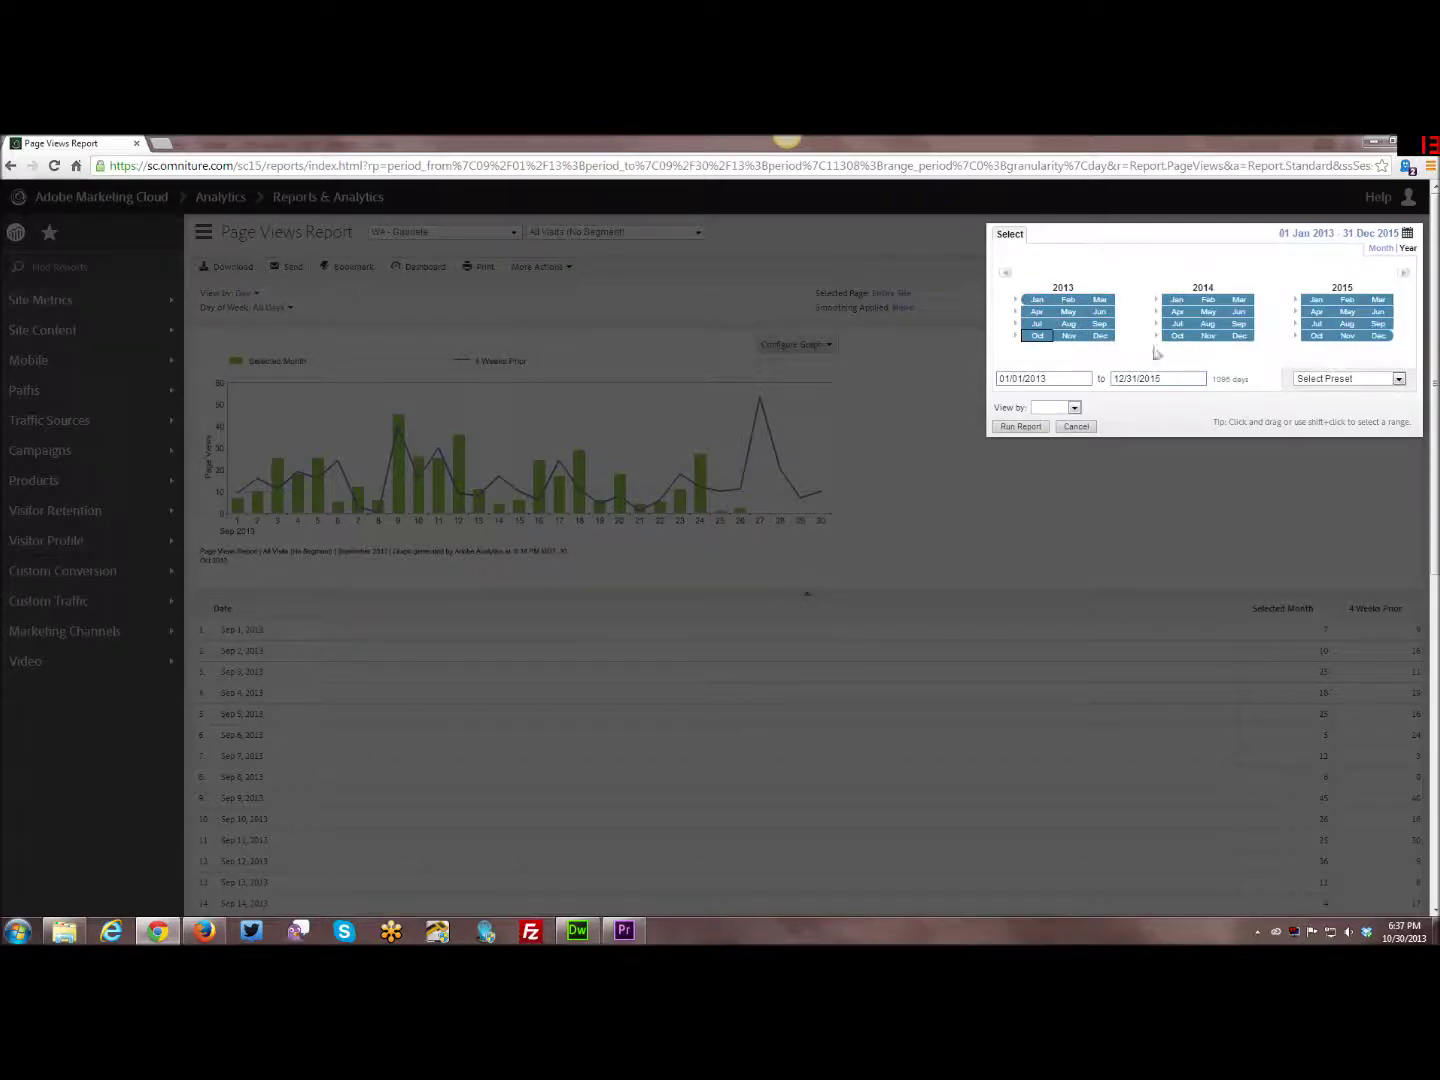
Set the range from January 2011 through December 2013, then return to the day calendar
left_click(1005, 272)
left_click(1101, 309)
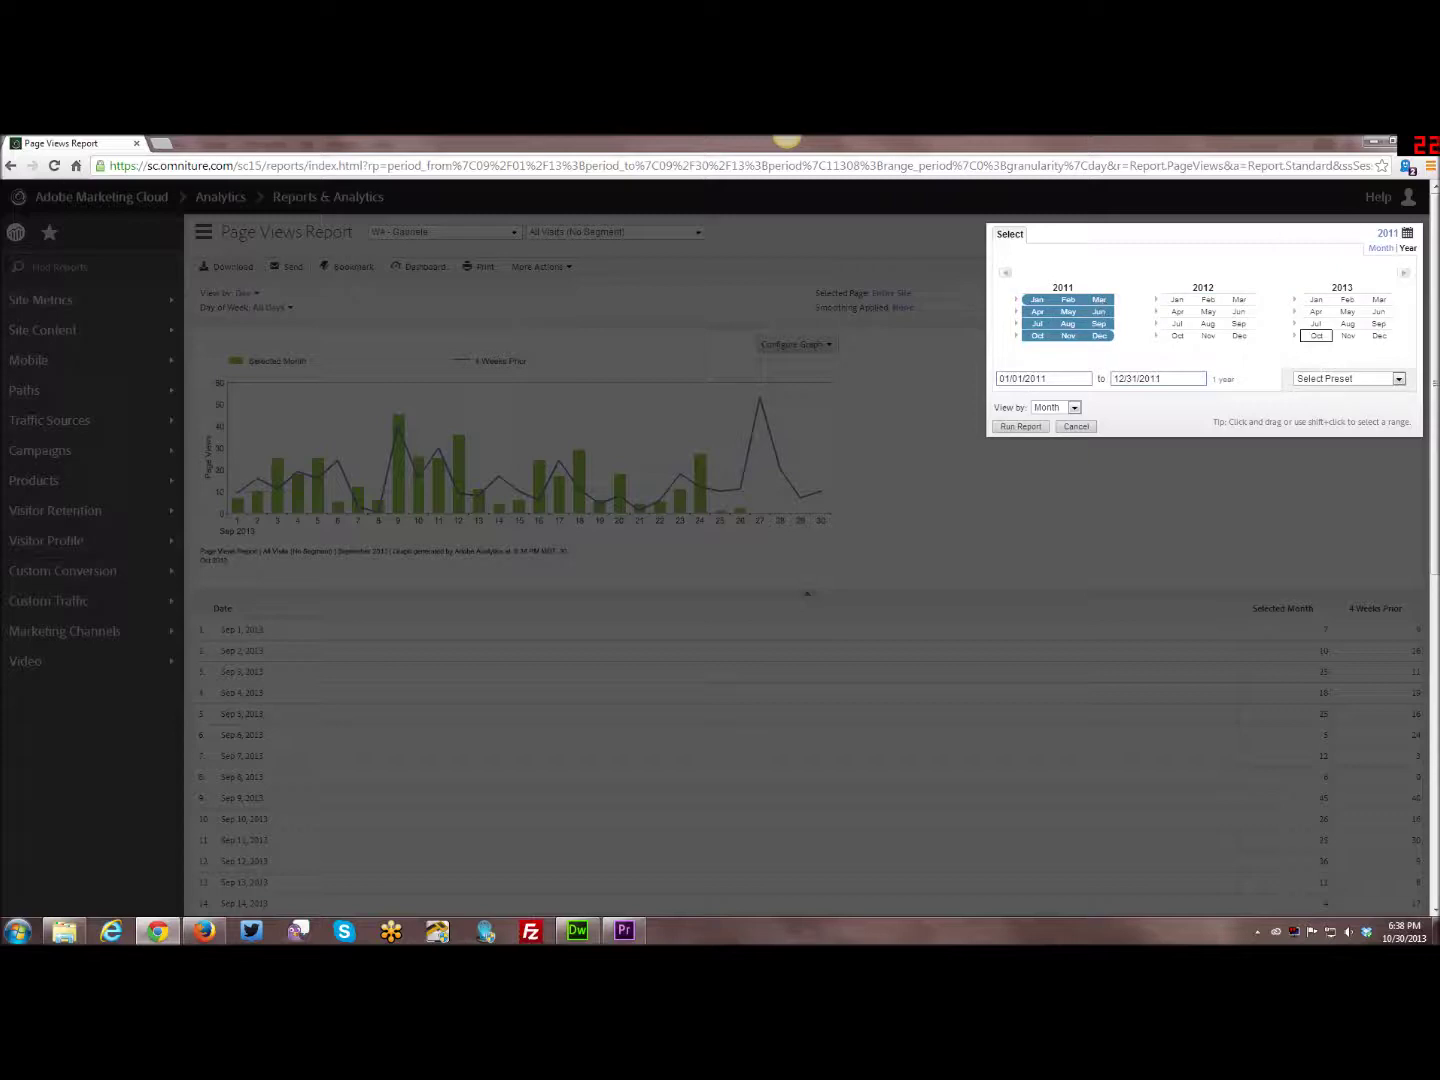
left_click_drag(1102, 309, 1380, 336)
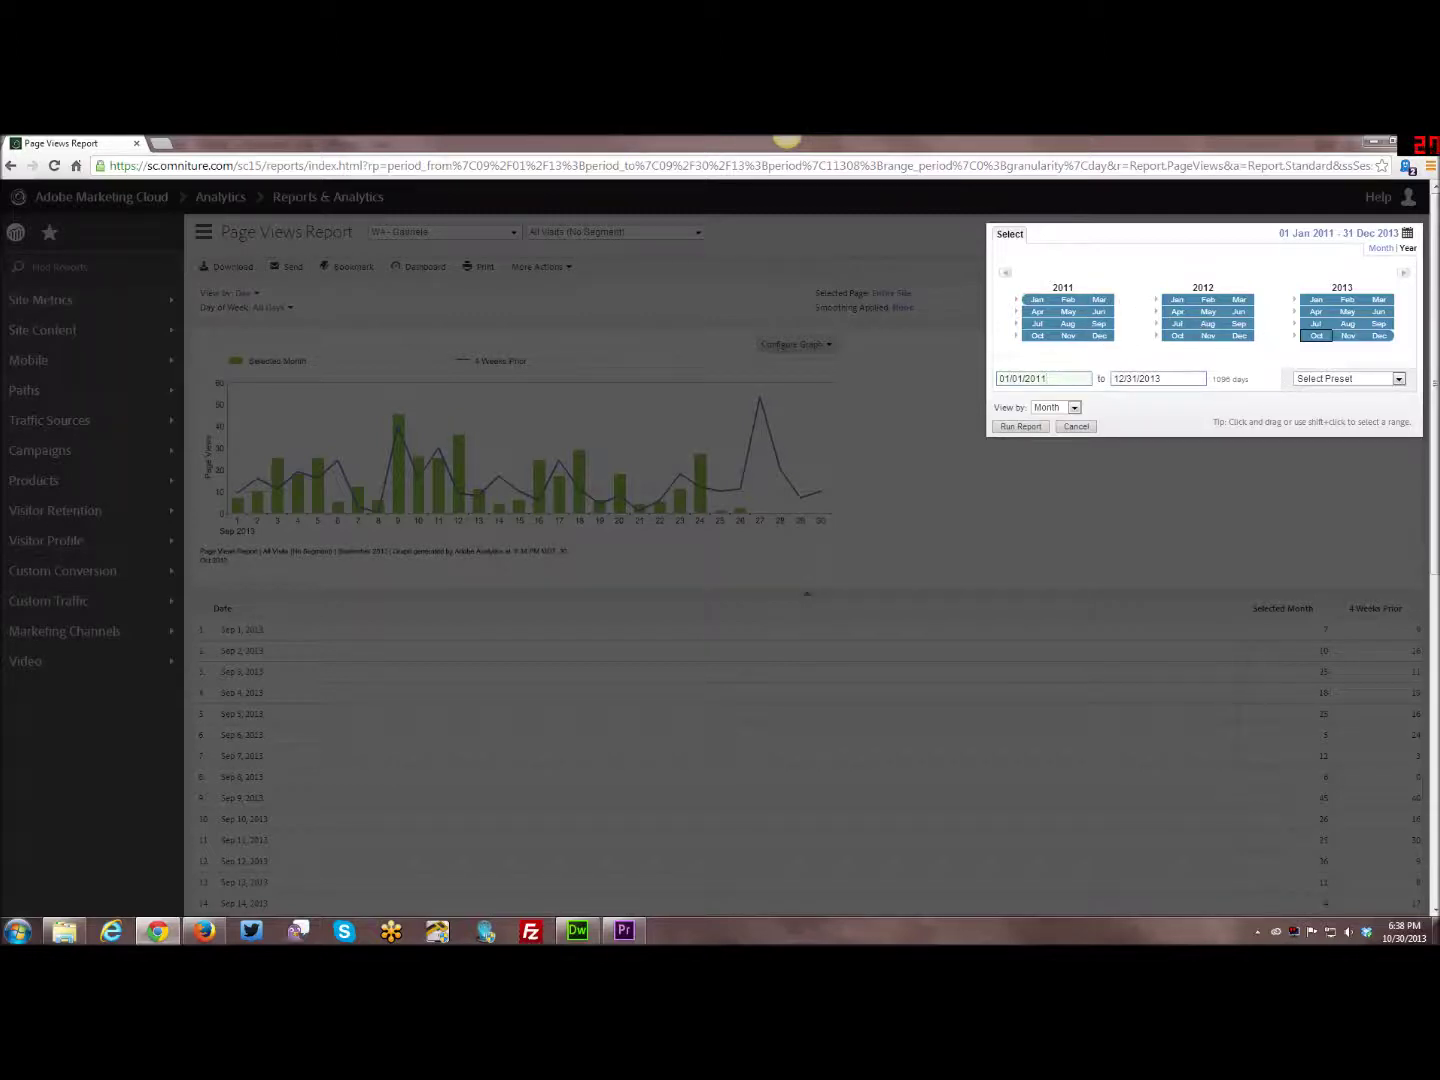
left_click_drag(1156, 378, 1114, 378)
left_click(1381, 247)
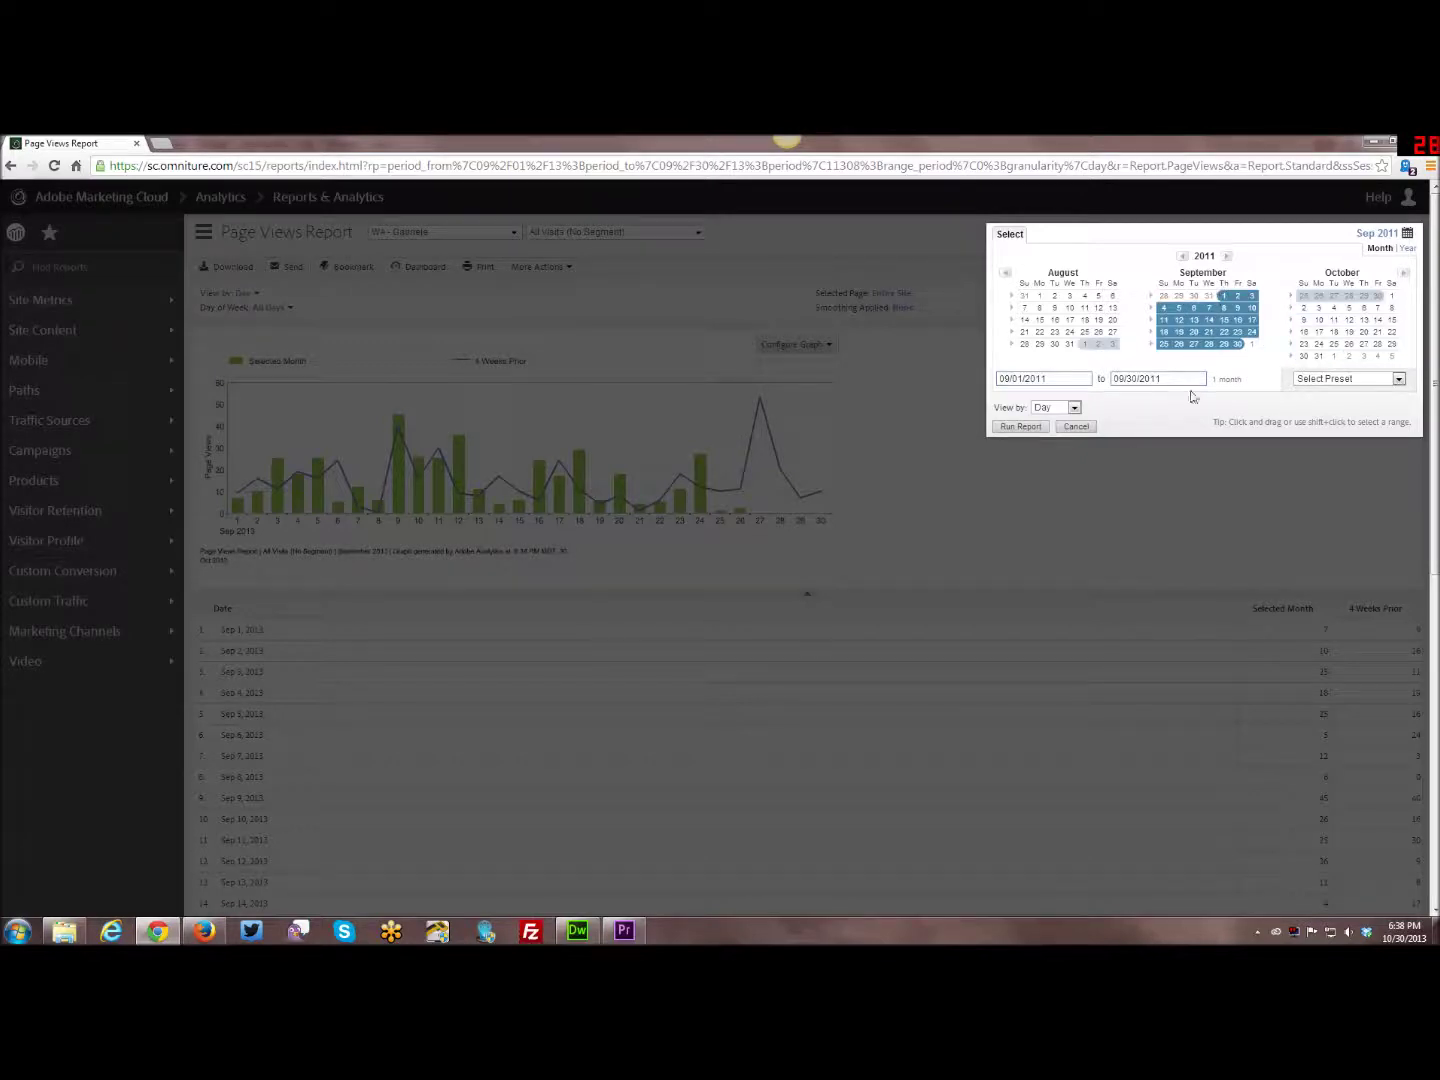
Browse the Select Preset date list and close it without choosing a preset
left_click(1330, 381)
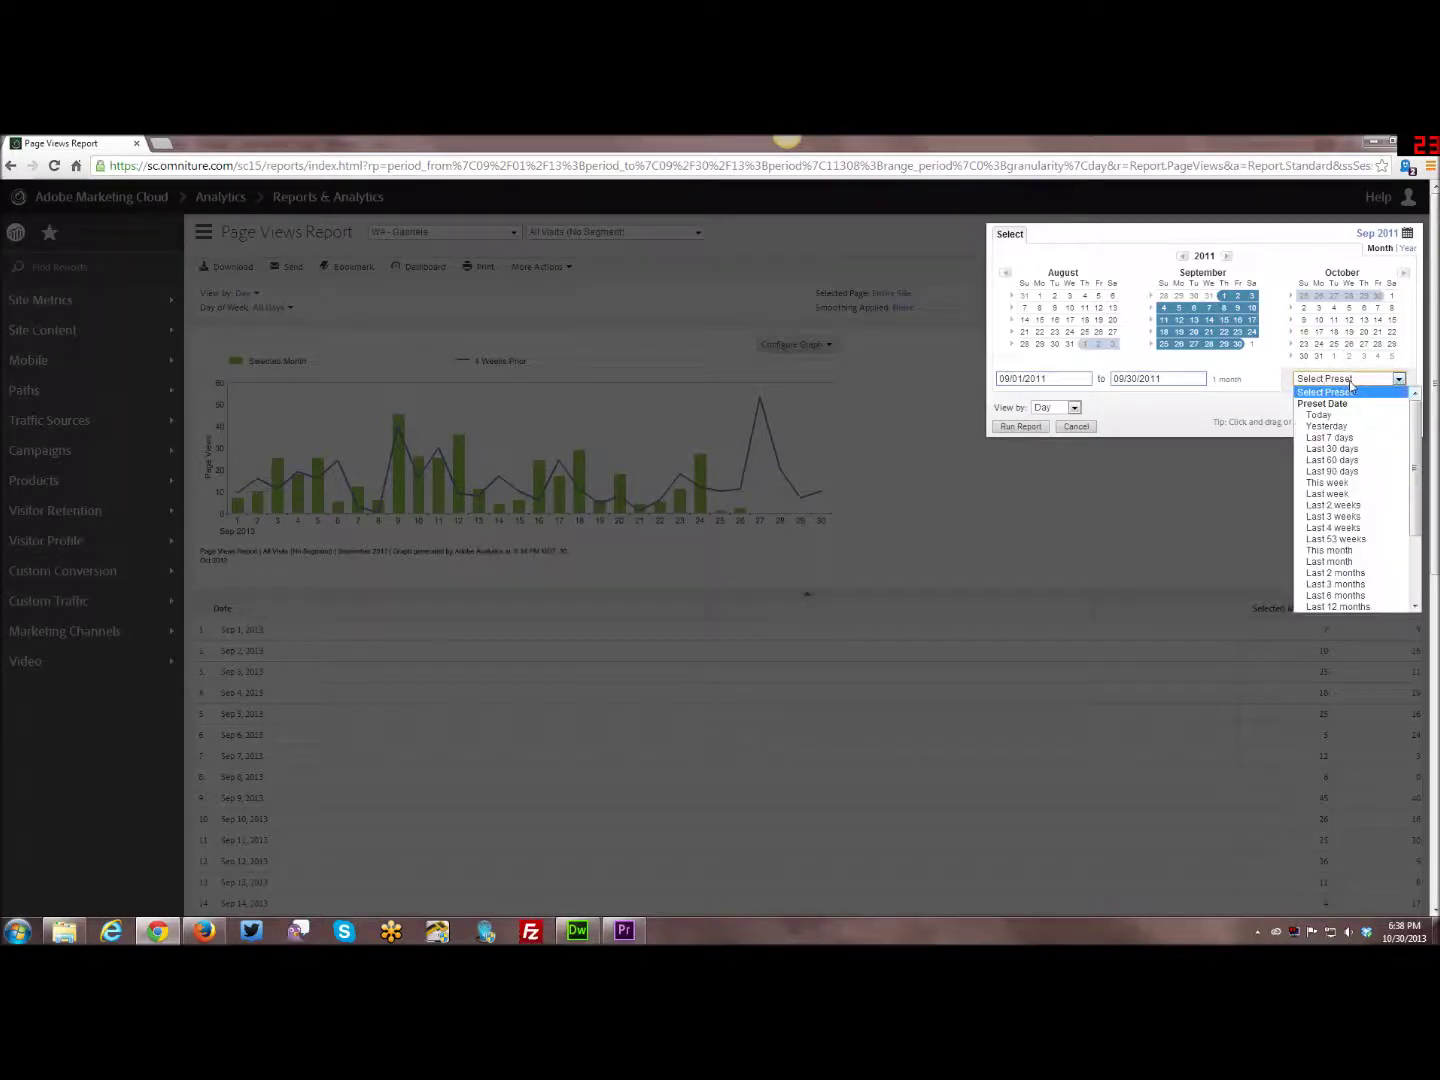
scroll(1422, 500, "down", 3)
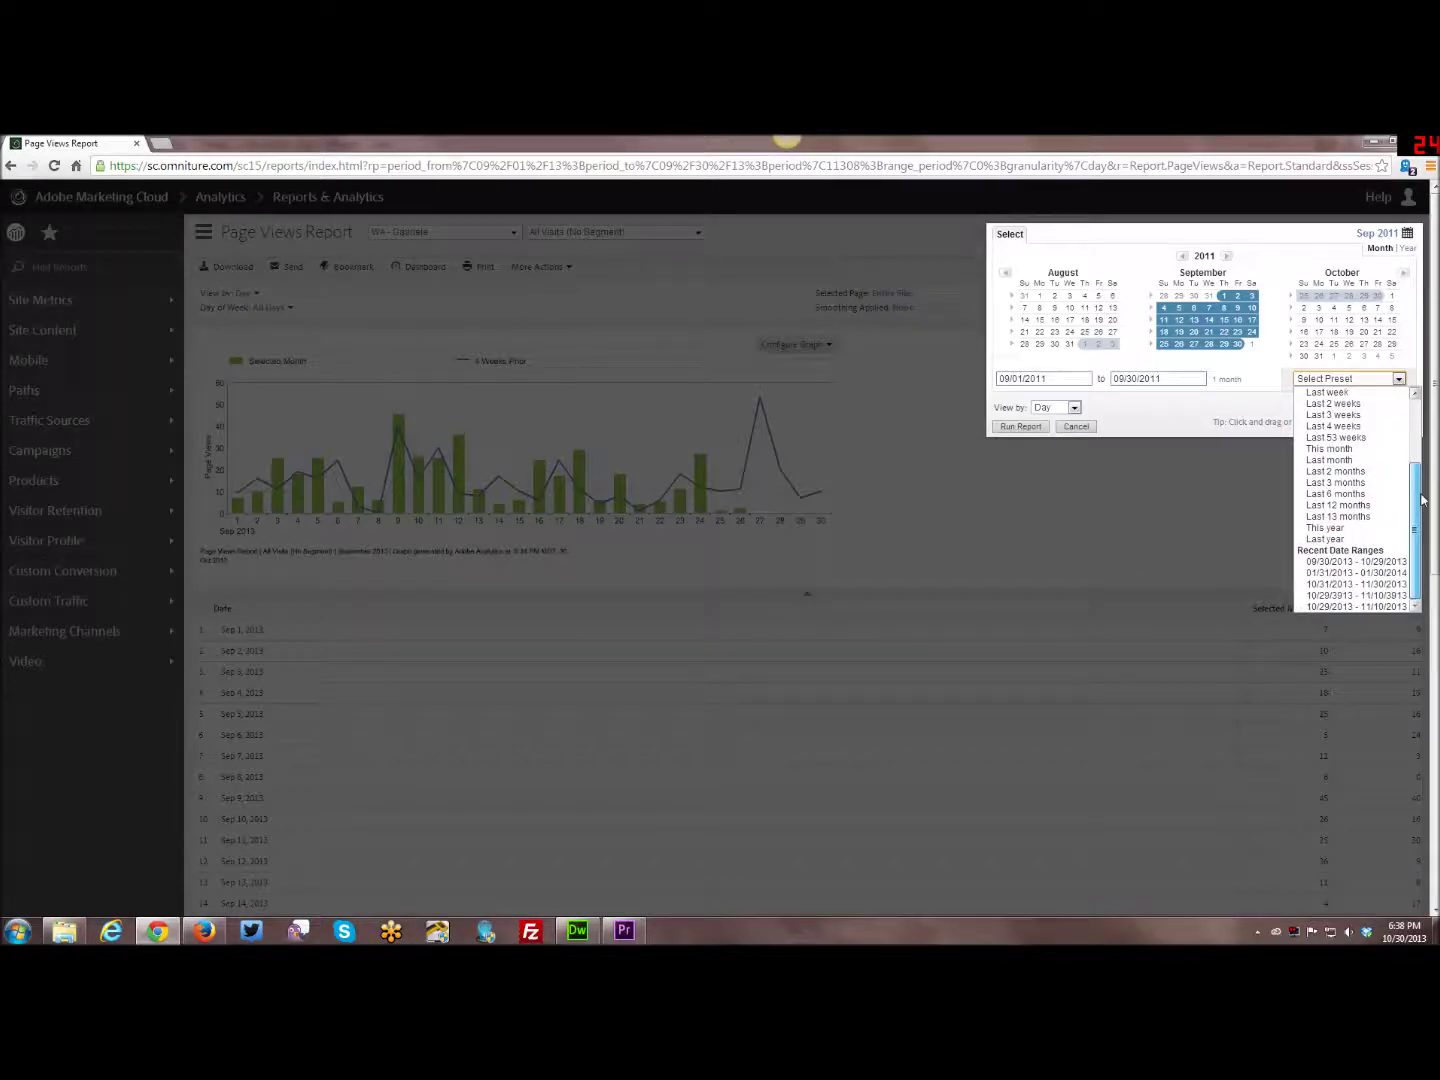
left_click_drag(1422, 500, 1409, 564)
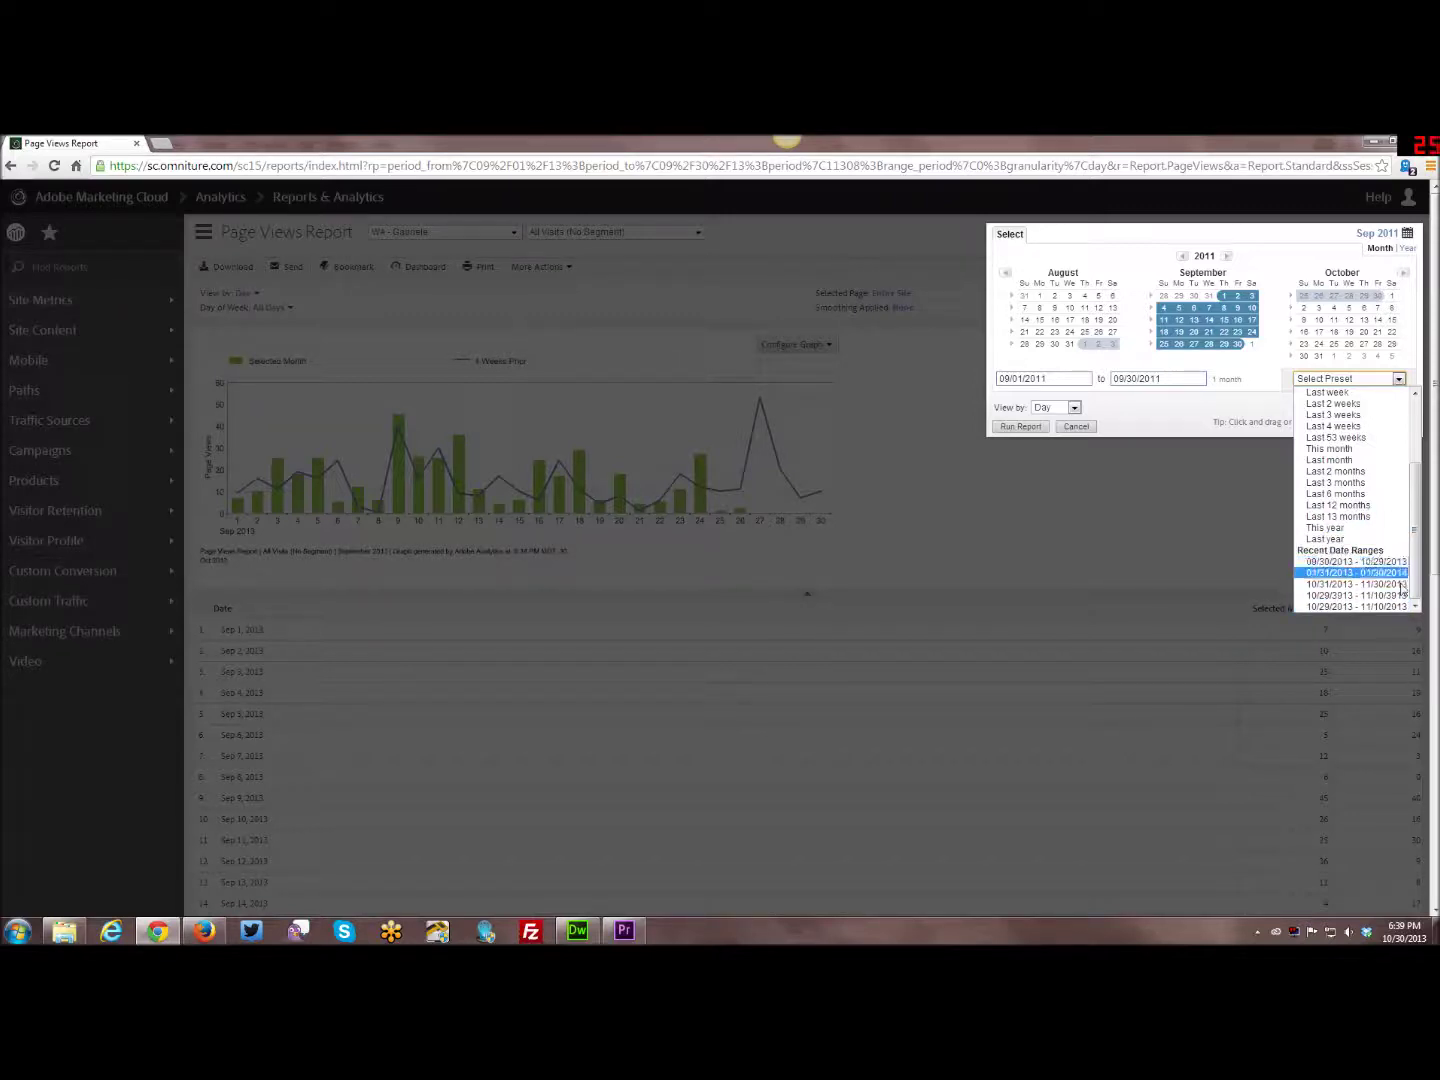
scroll(1401, 589, "up", 3)
scroll(1414, 598, "down", 3)
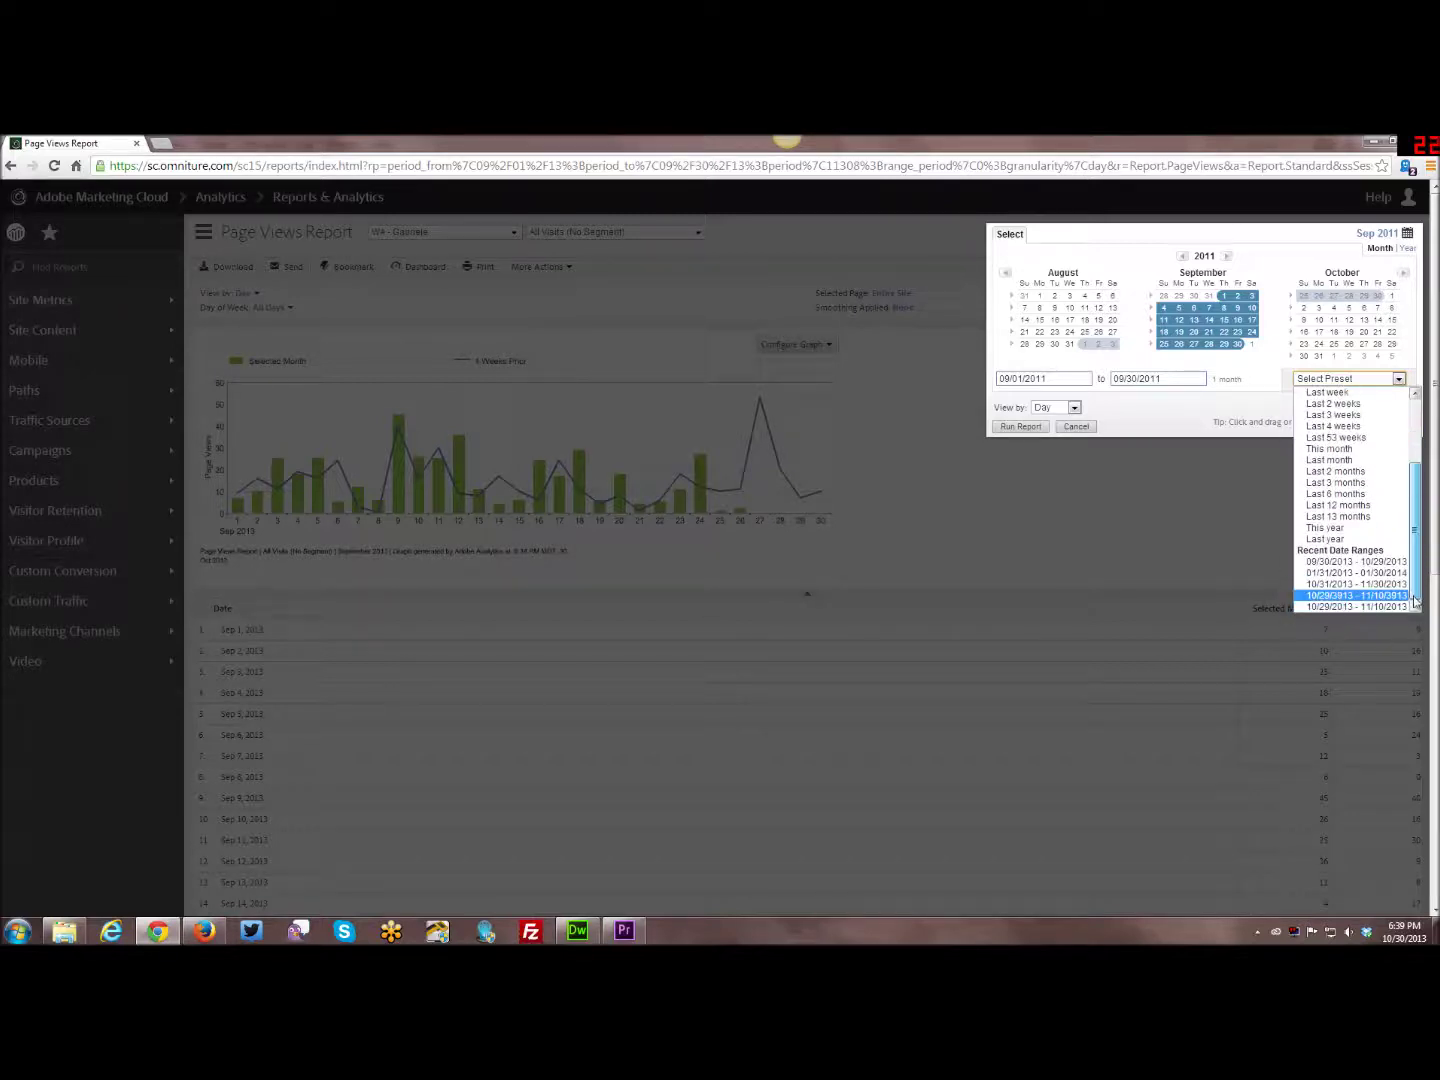
scroll(1412, 570, "up", 3)
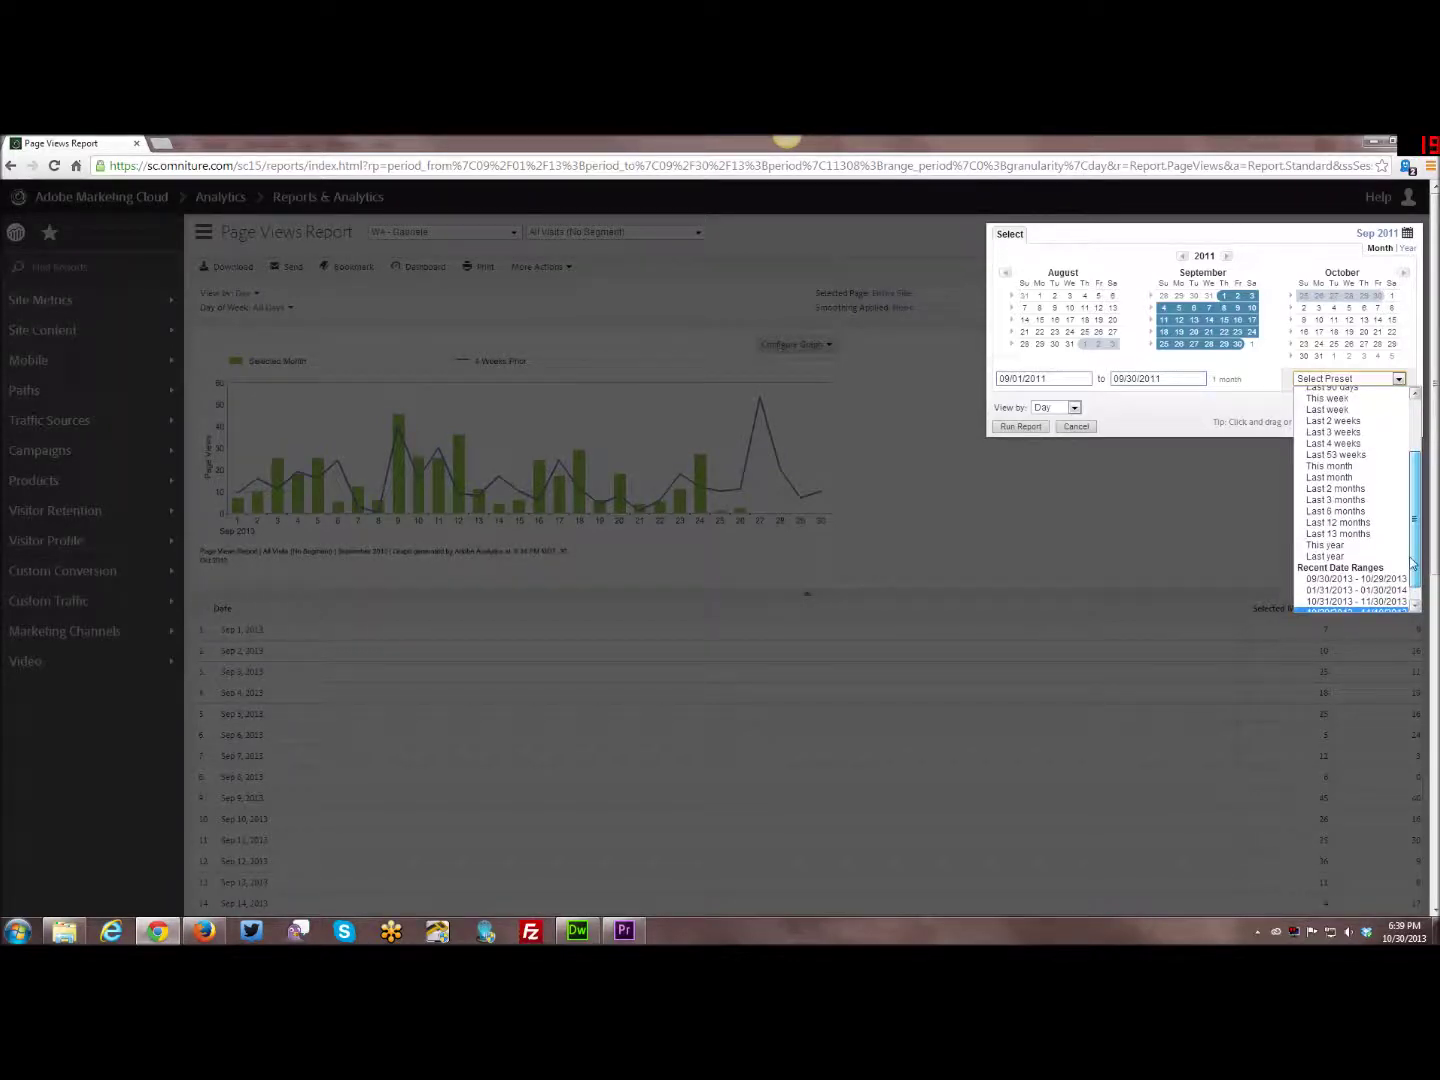
scroll(1408, 527, "down", 2)
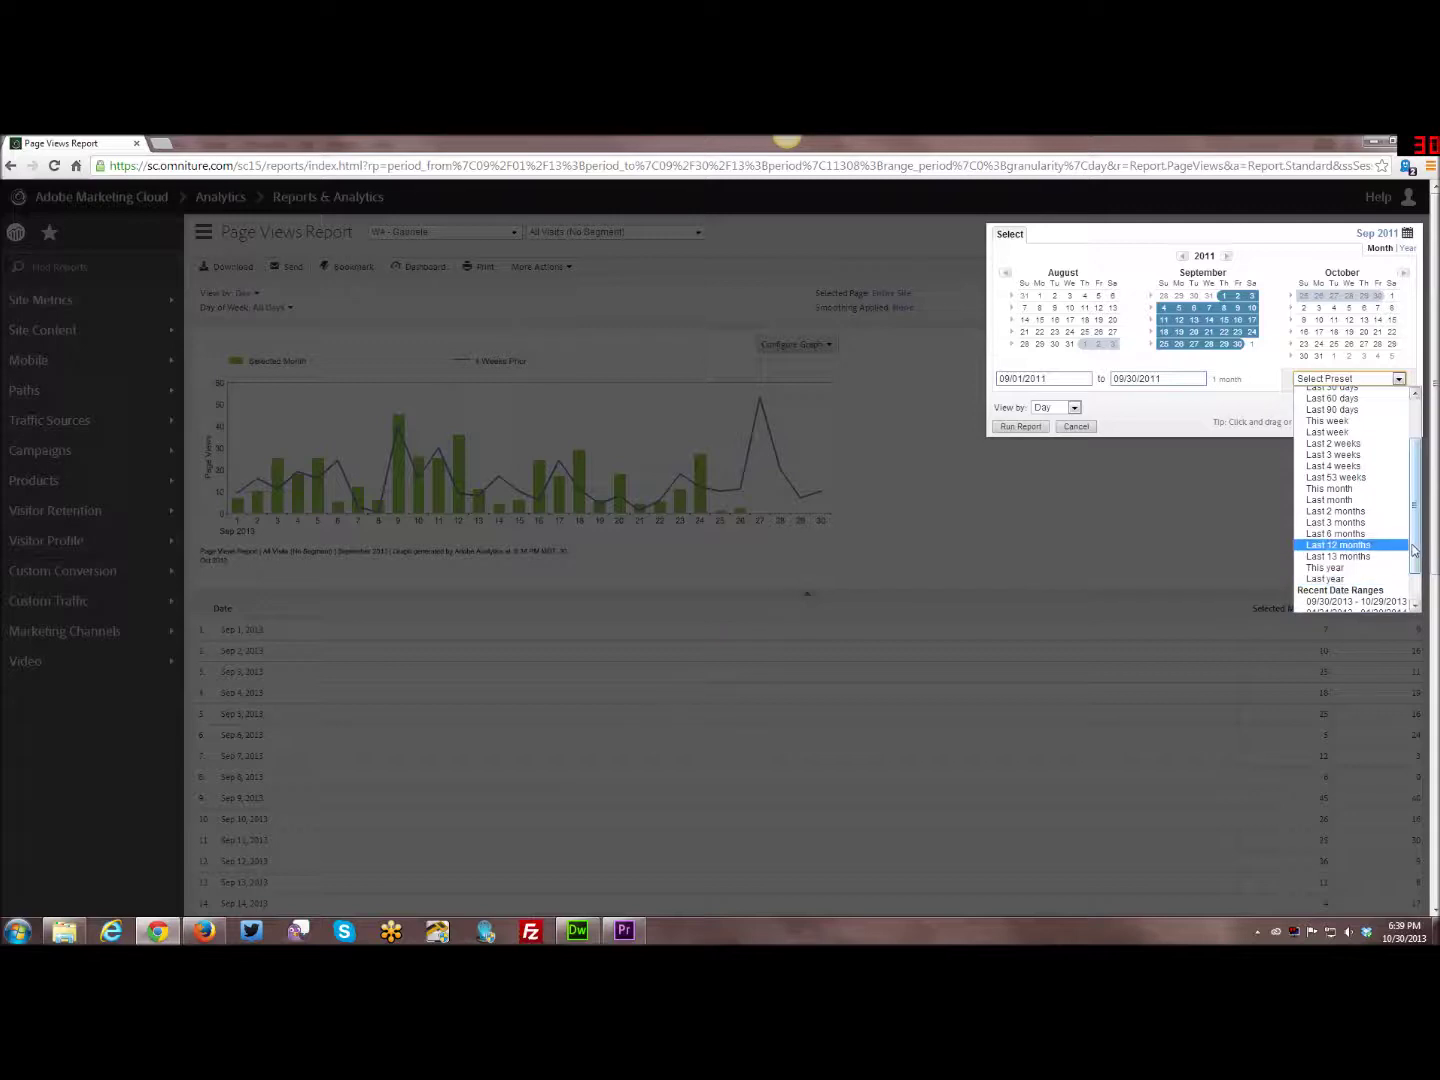
scroll(1413, 550, "up", 3)
left_click(1400, 379)
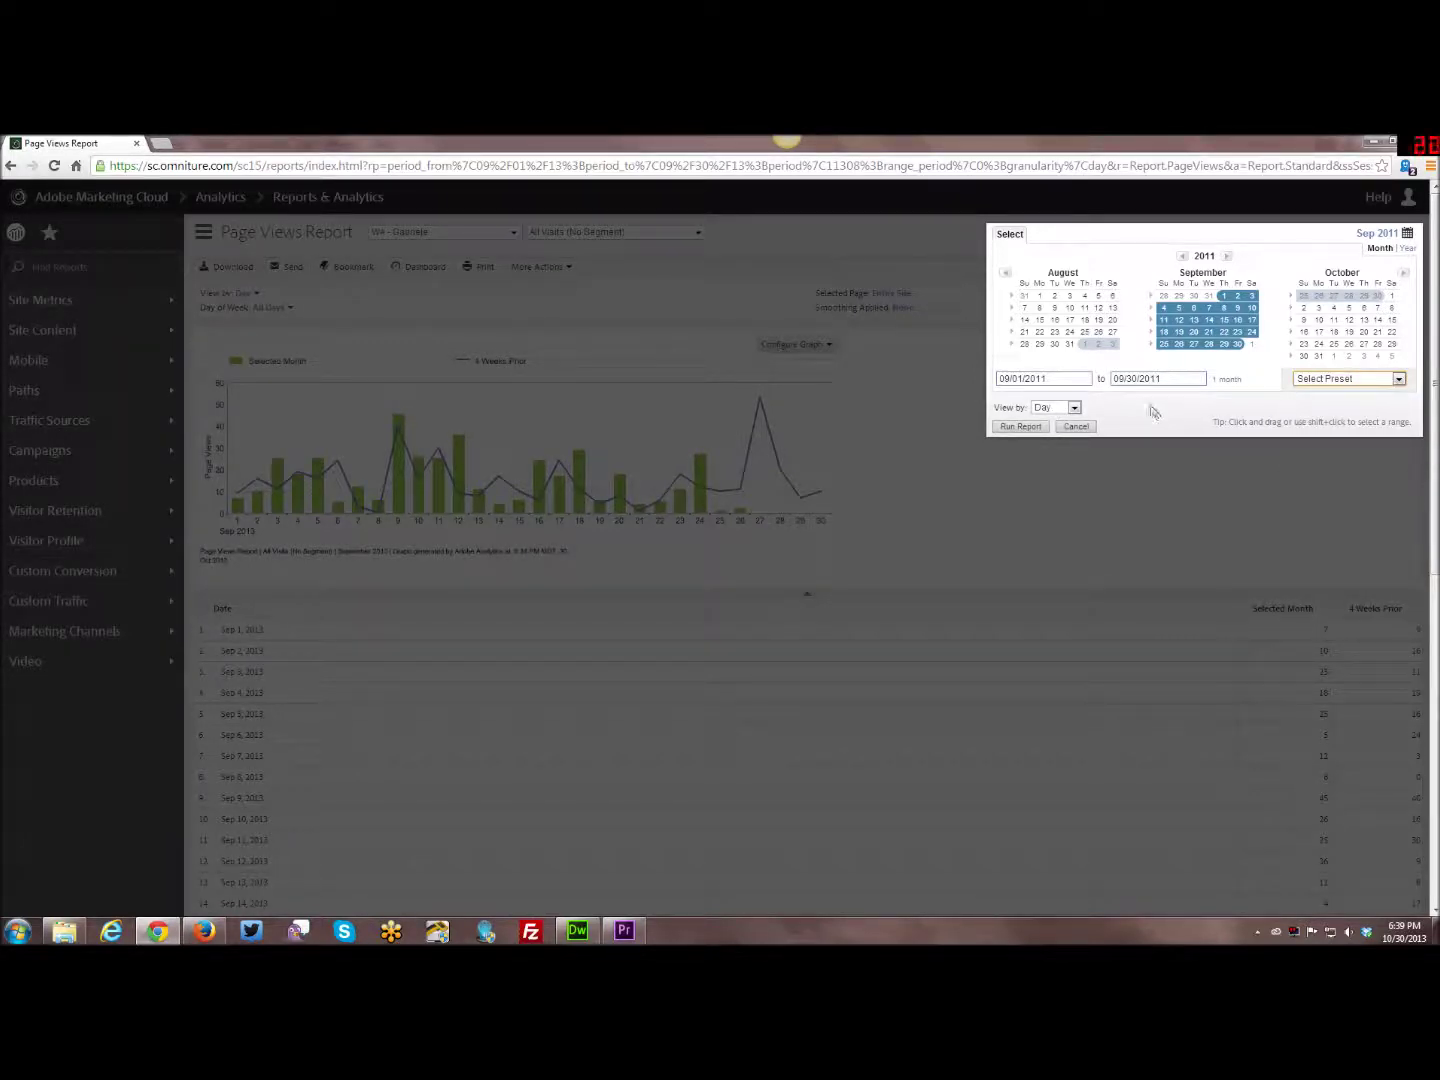
left_click(1075, 408)
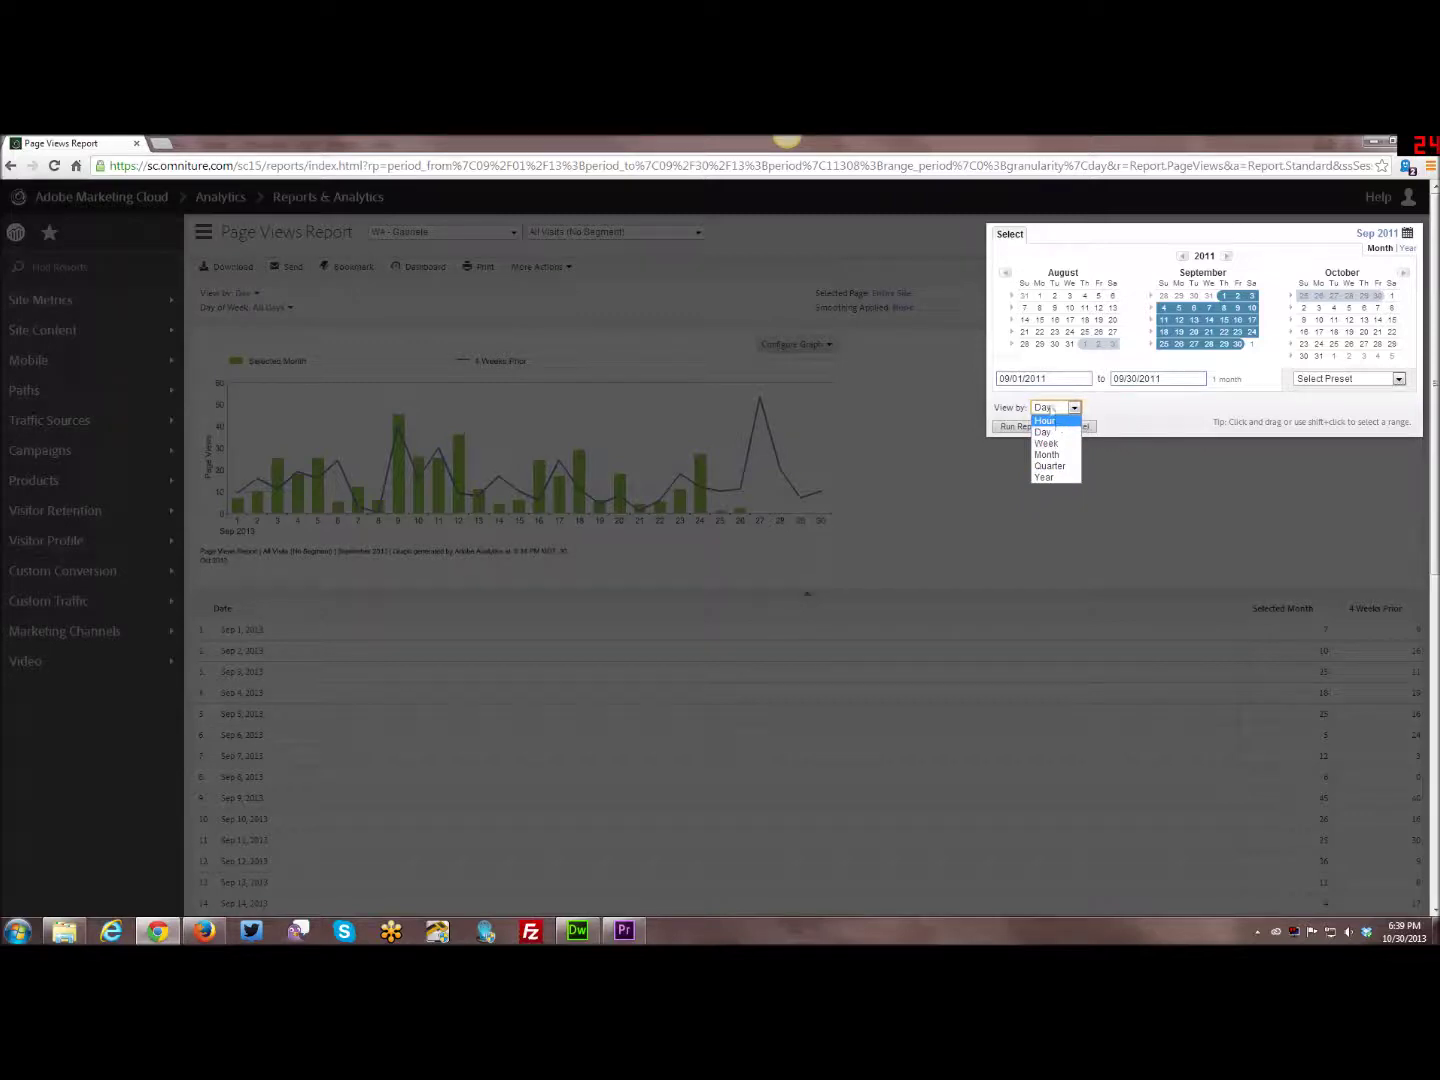
Try hour, day, week and month granularities with the range narrowed to 11–24 Sep 2011
left_click(1047, 420)
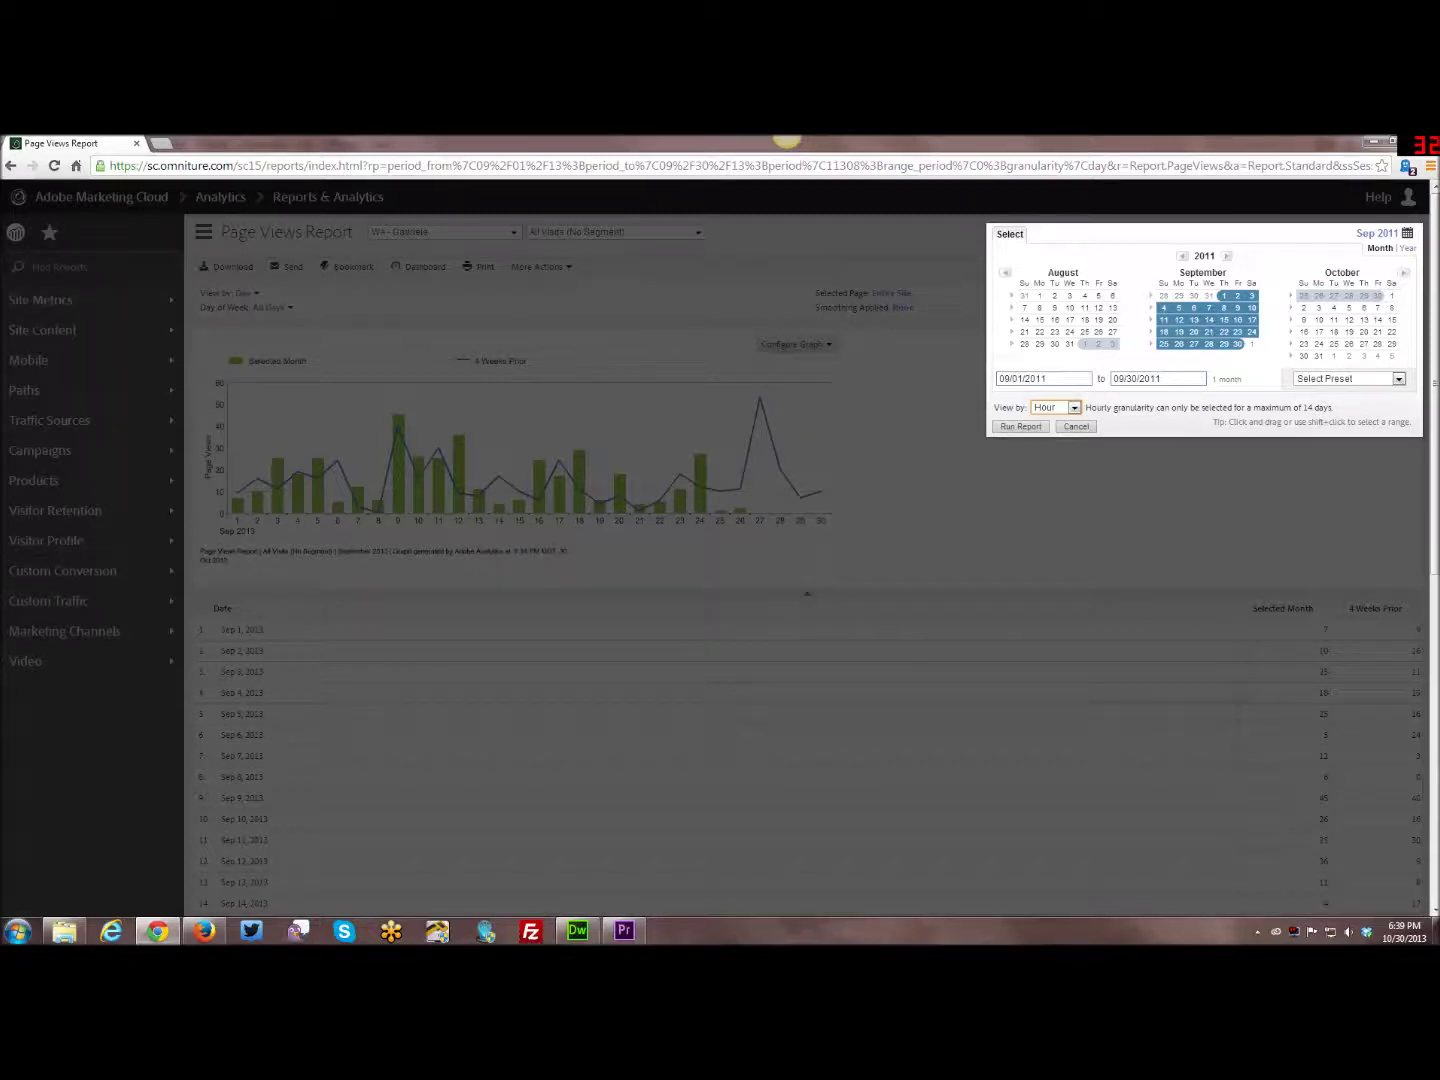
left_click_drag(1165, 320, 1252, 332)
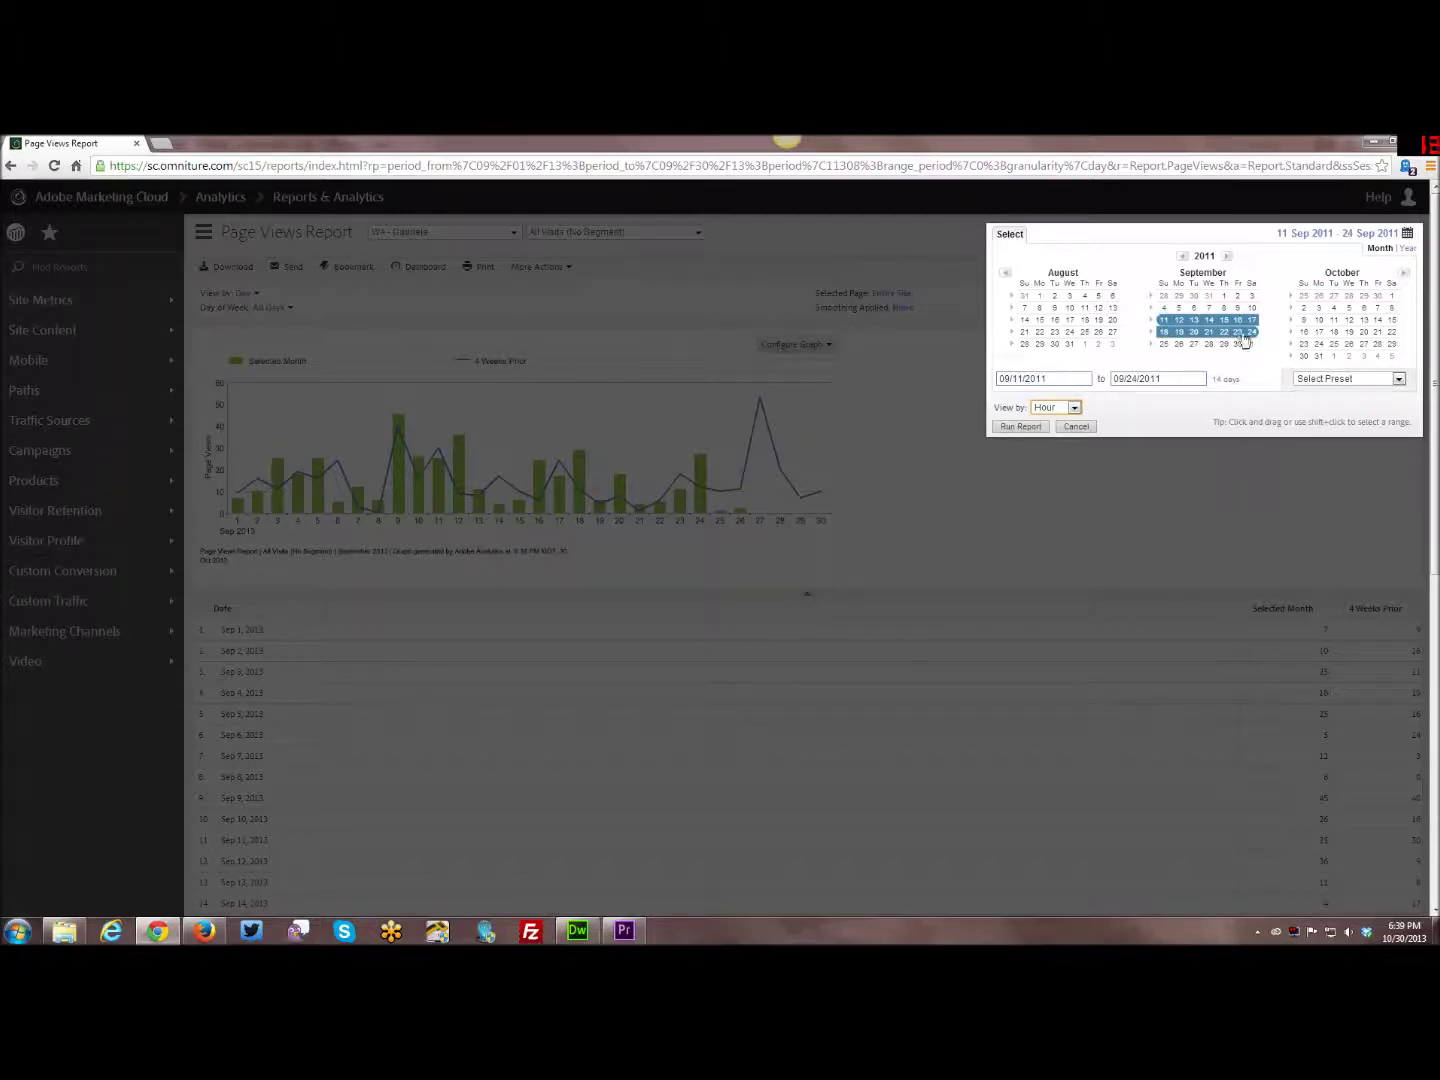
left_click(1073, 409)
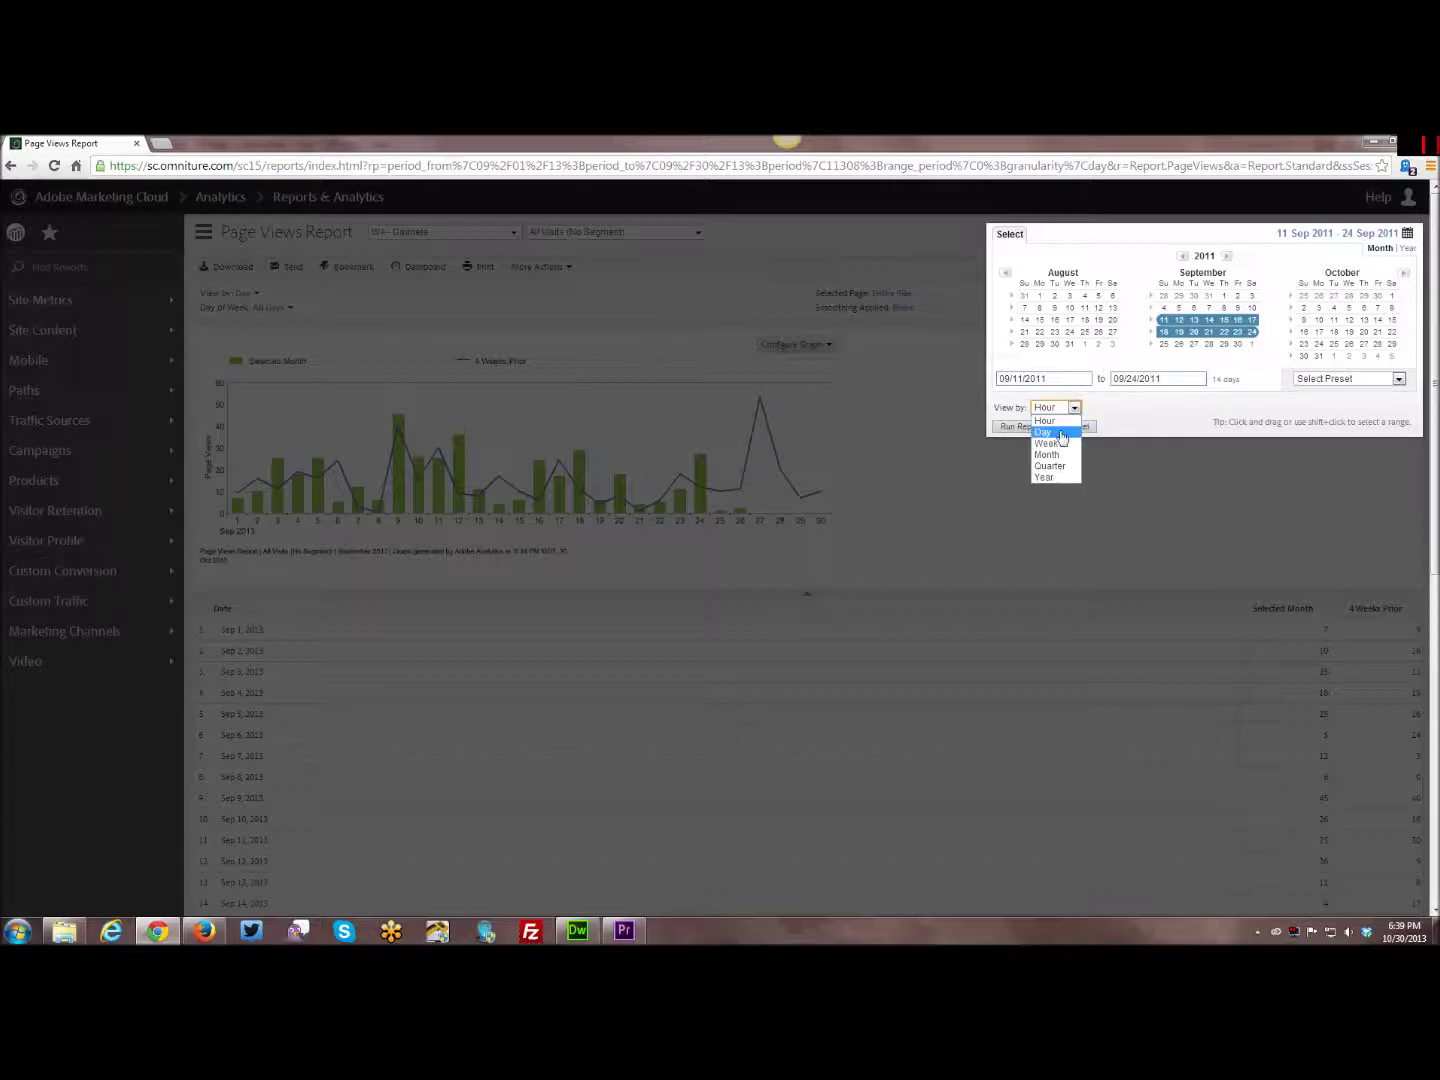
left_click(1062, 431)
left_click(1065, 410)
left_click(1050, 444)
left_click(1068, 409)
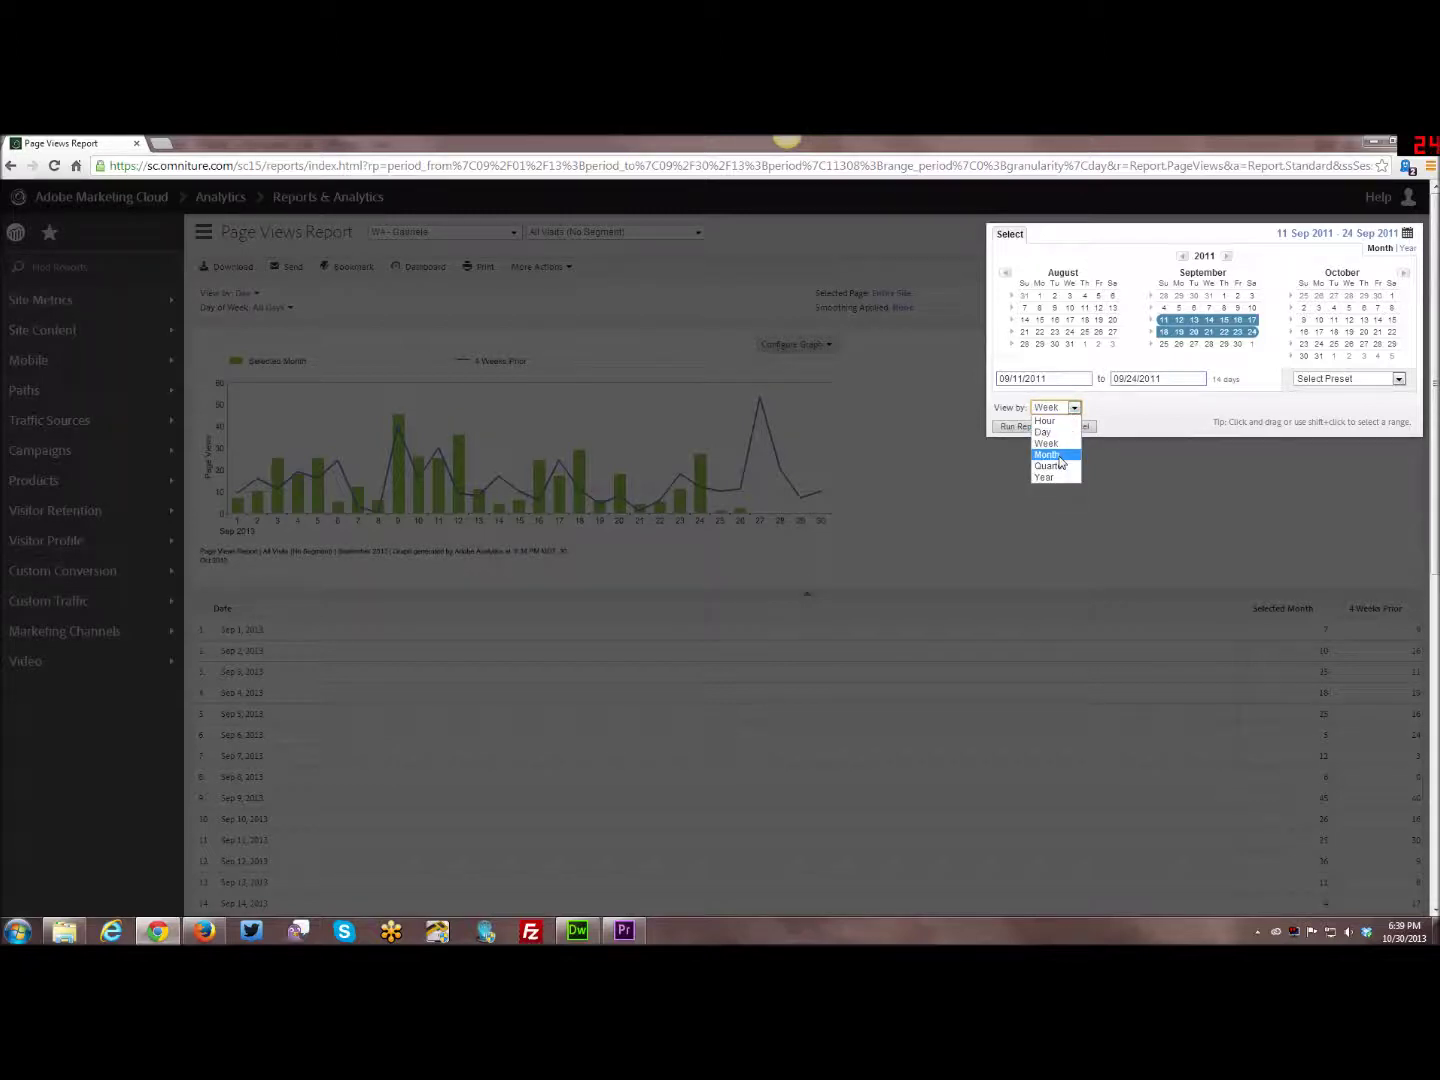
left_click(1050, 454)
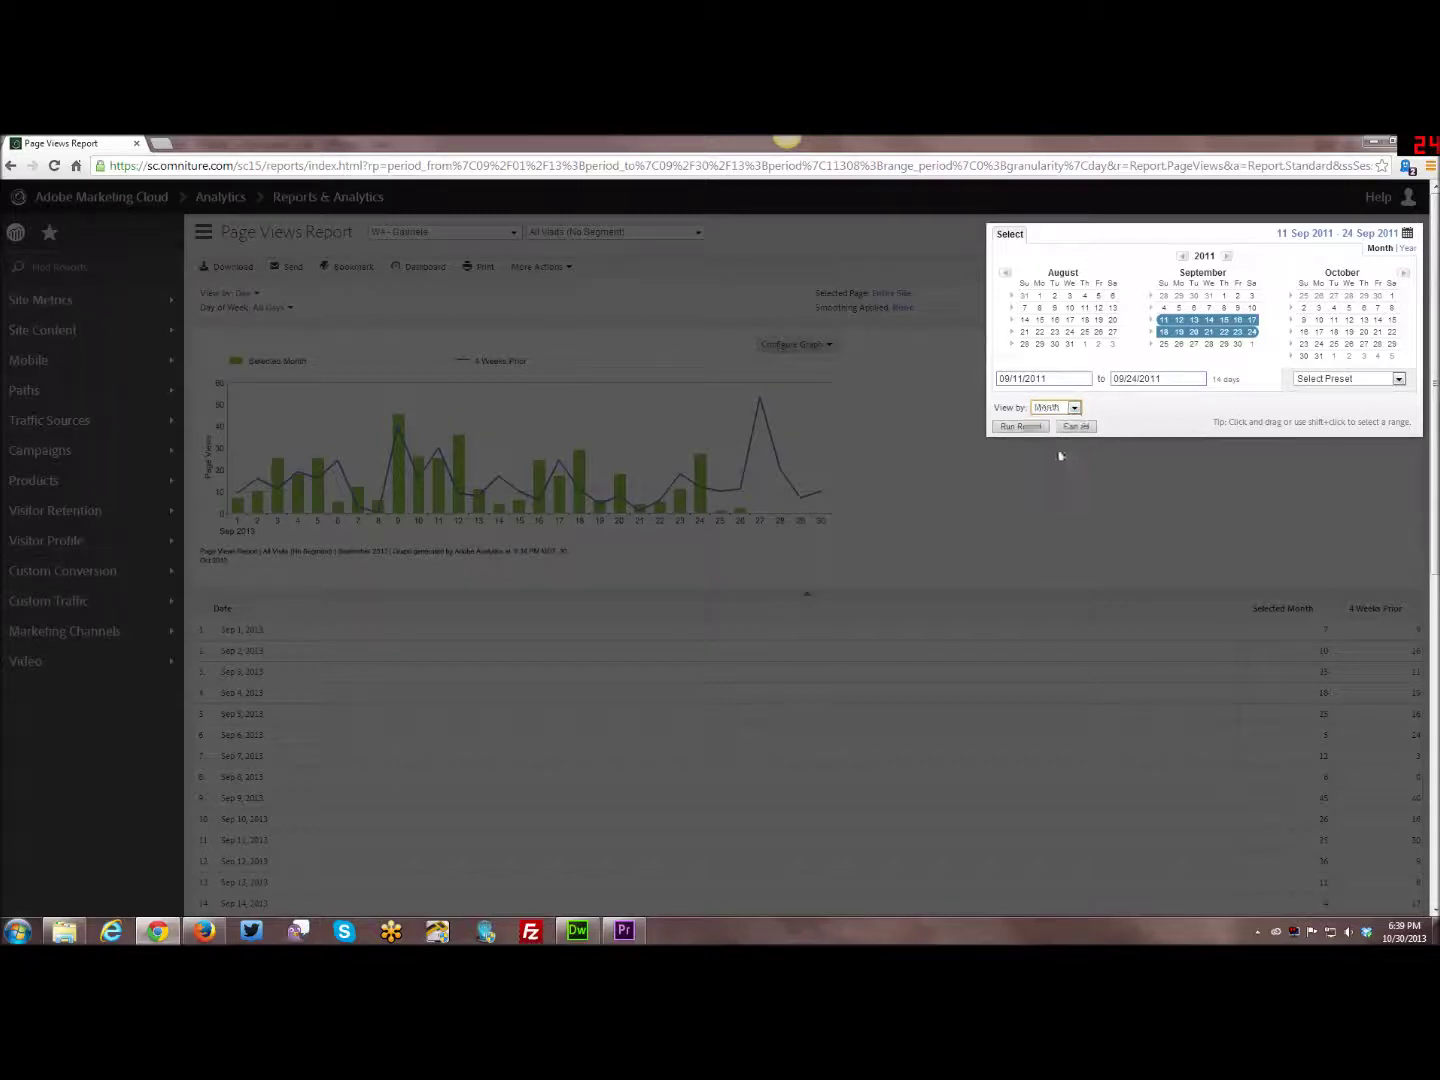
Try ranges for September 2011, August, and August 1 across several months
left_click(1203, 281)
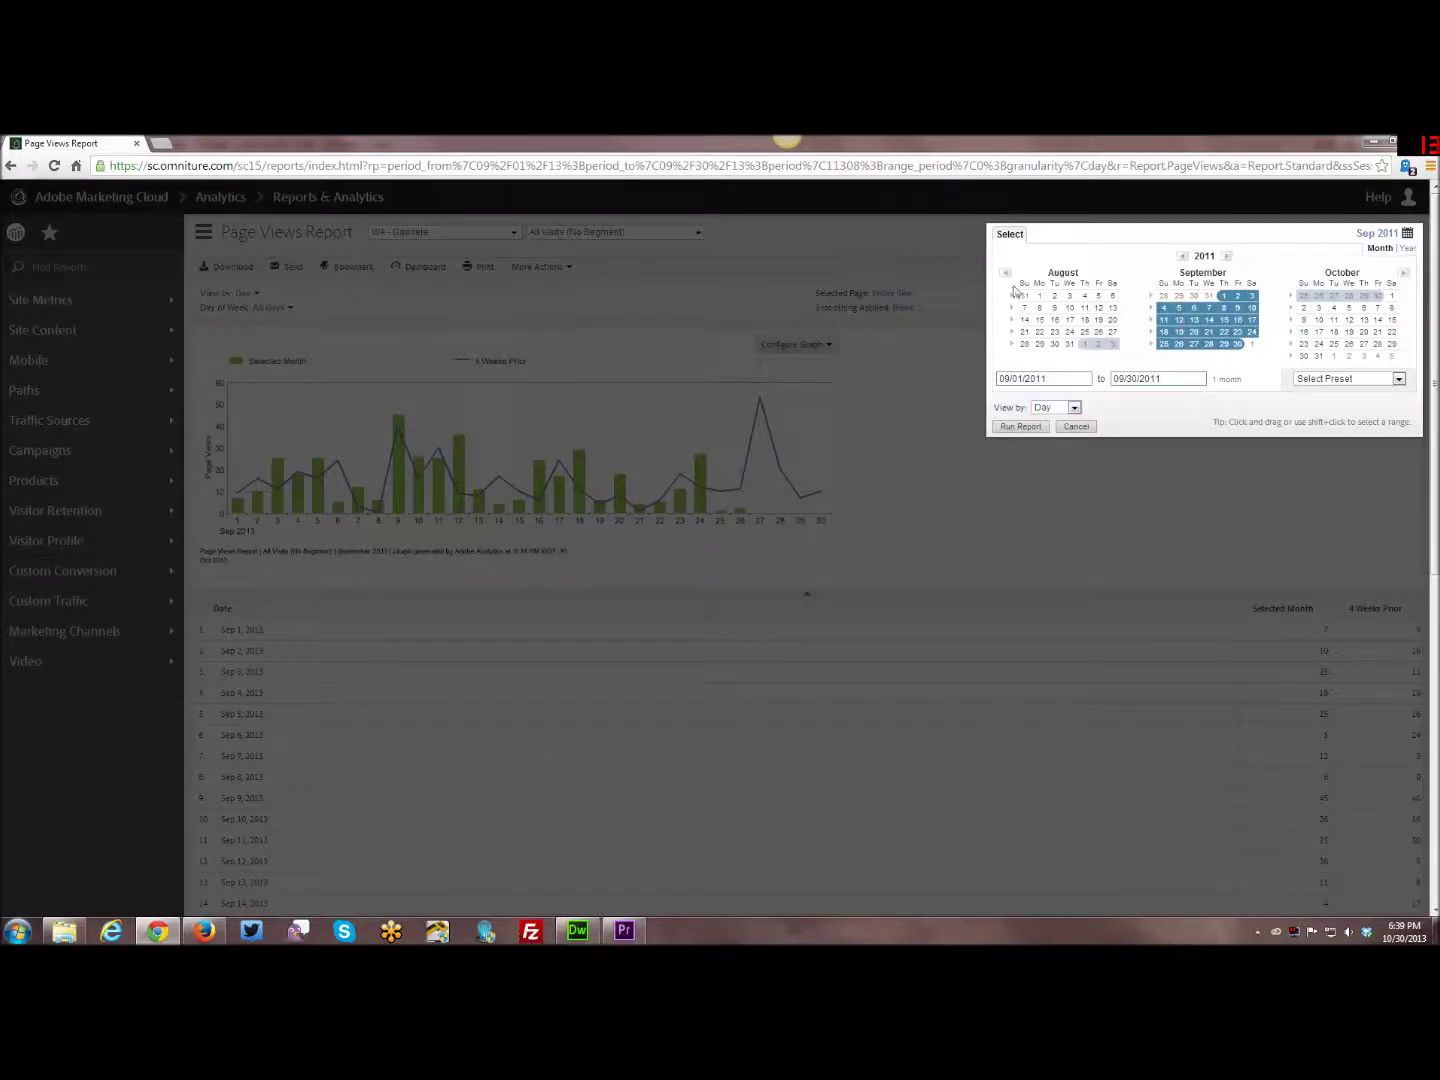
left_click(1073, 407)
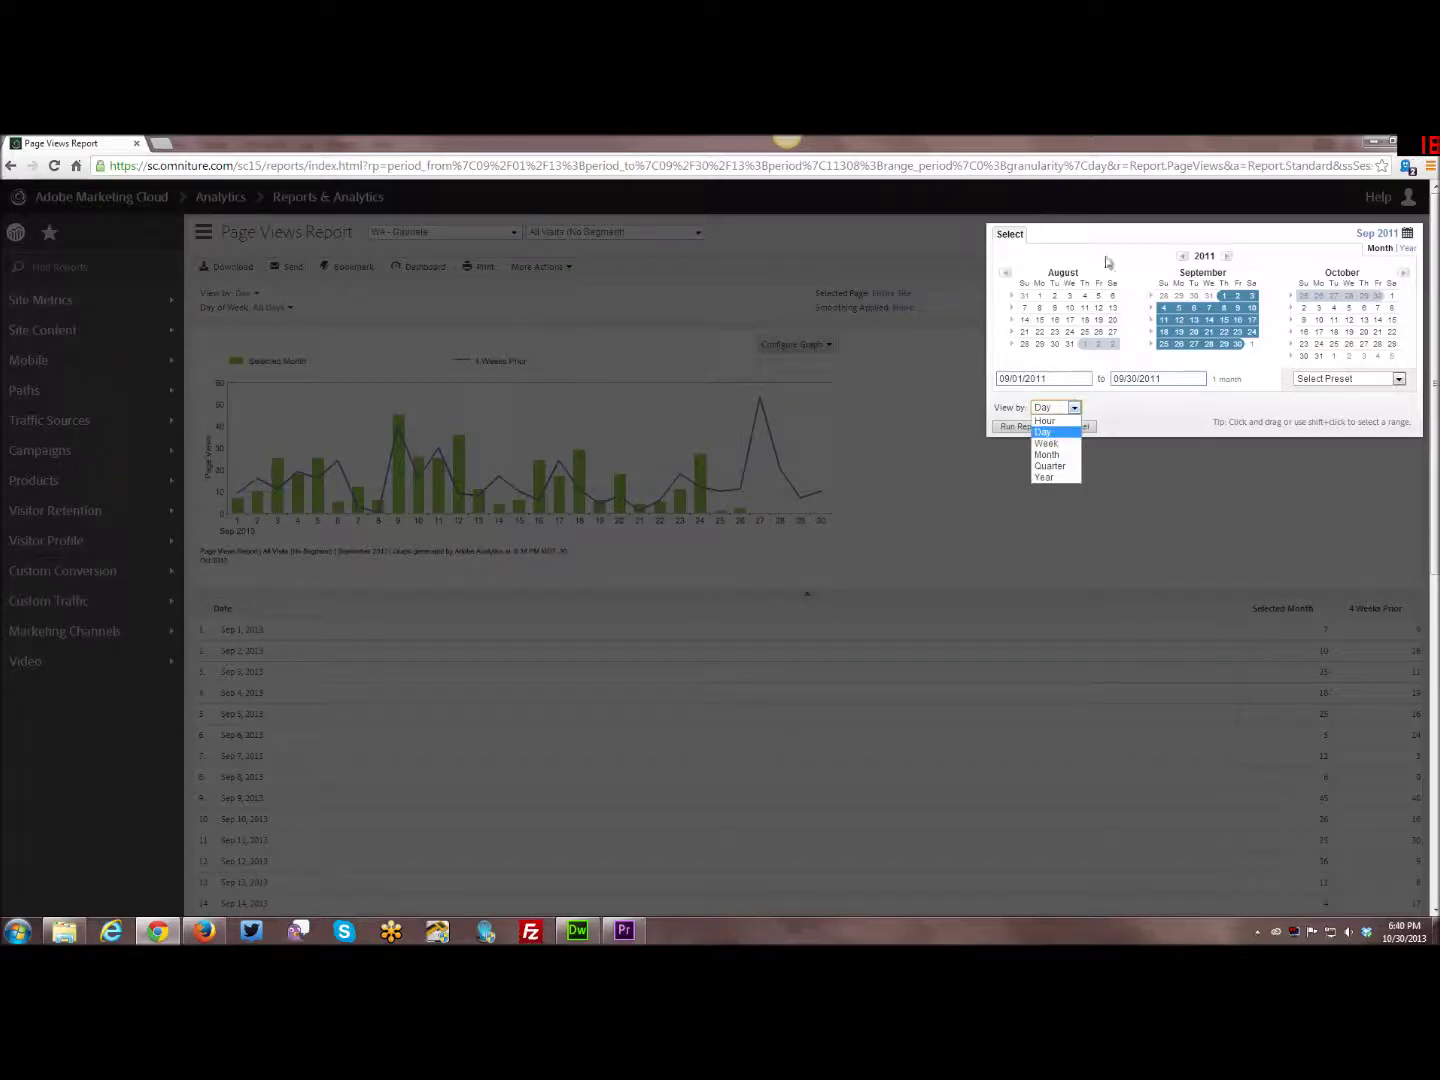
left_click(1075, 277)
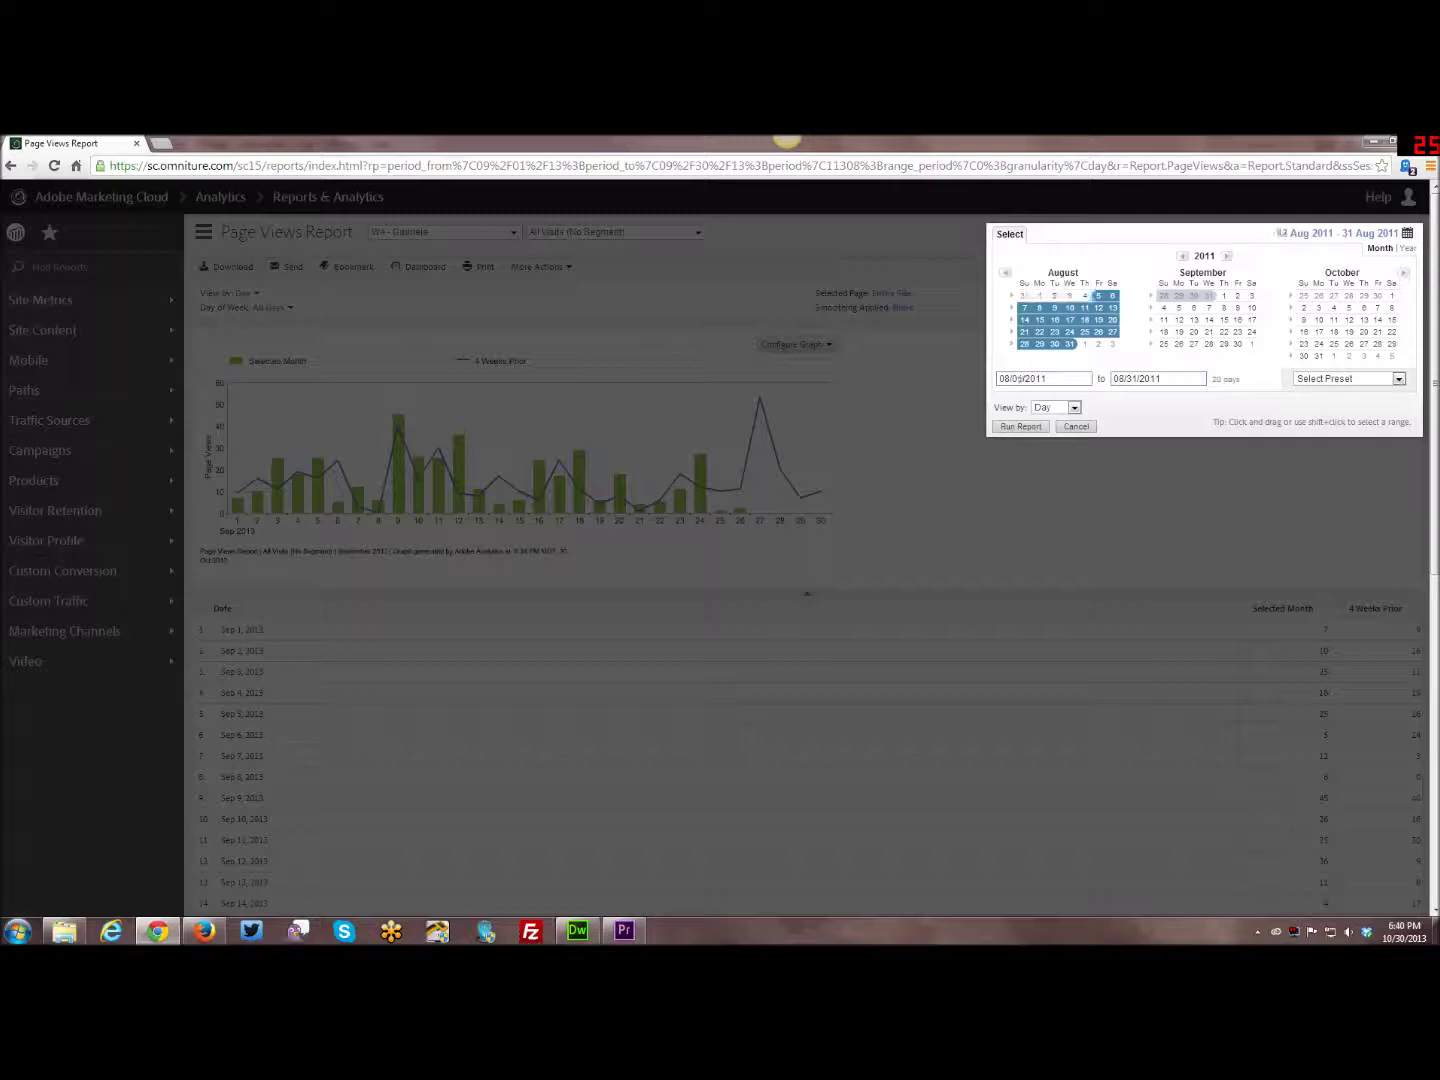
left_click(1039, 296)
left_click_drag(1039, 296, 1363, 373)
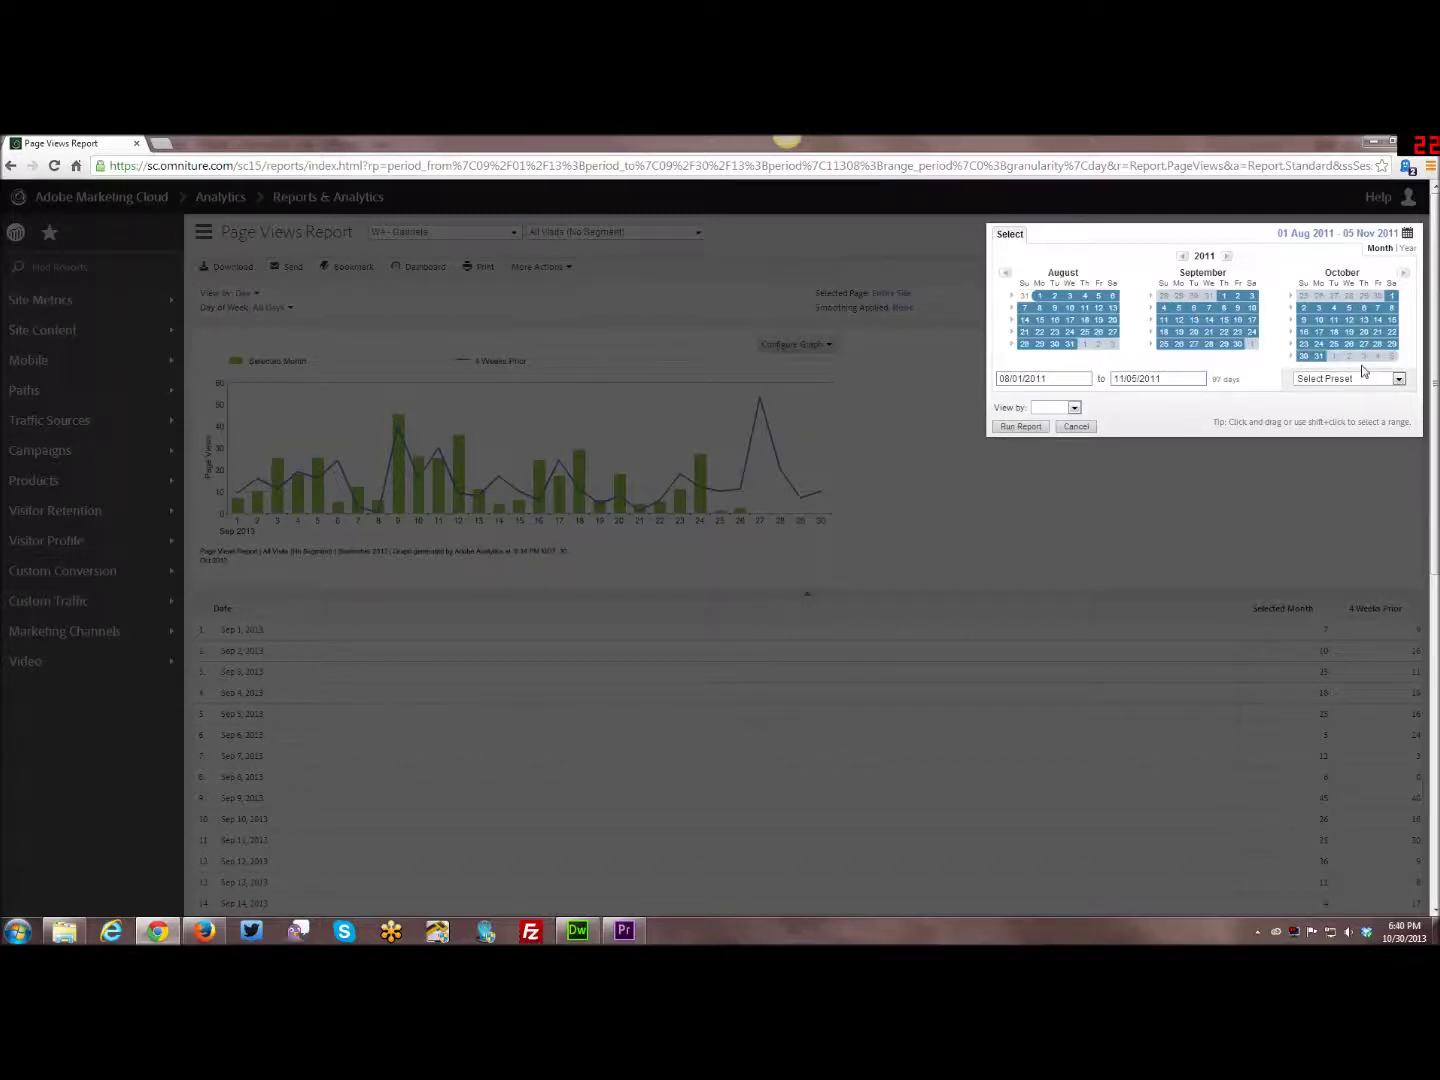
left_click(1075, 409)
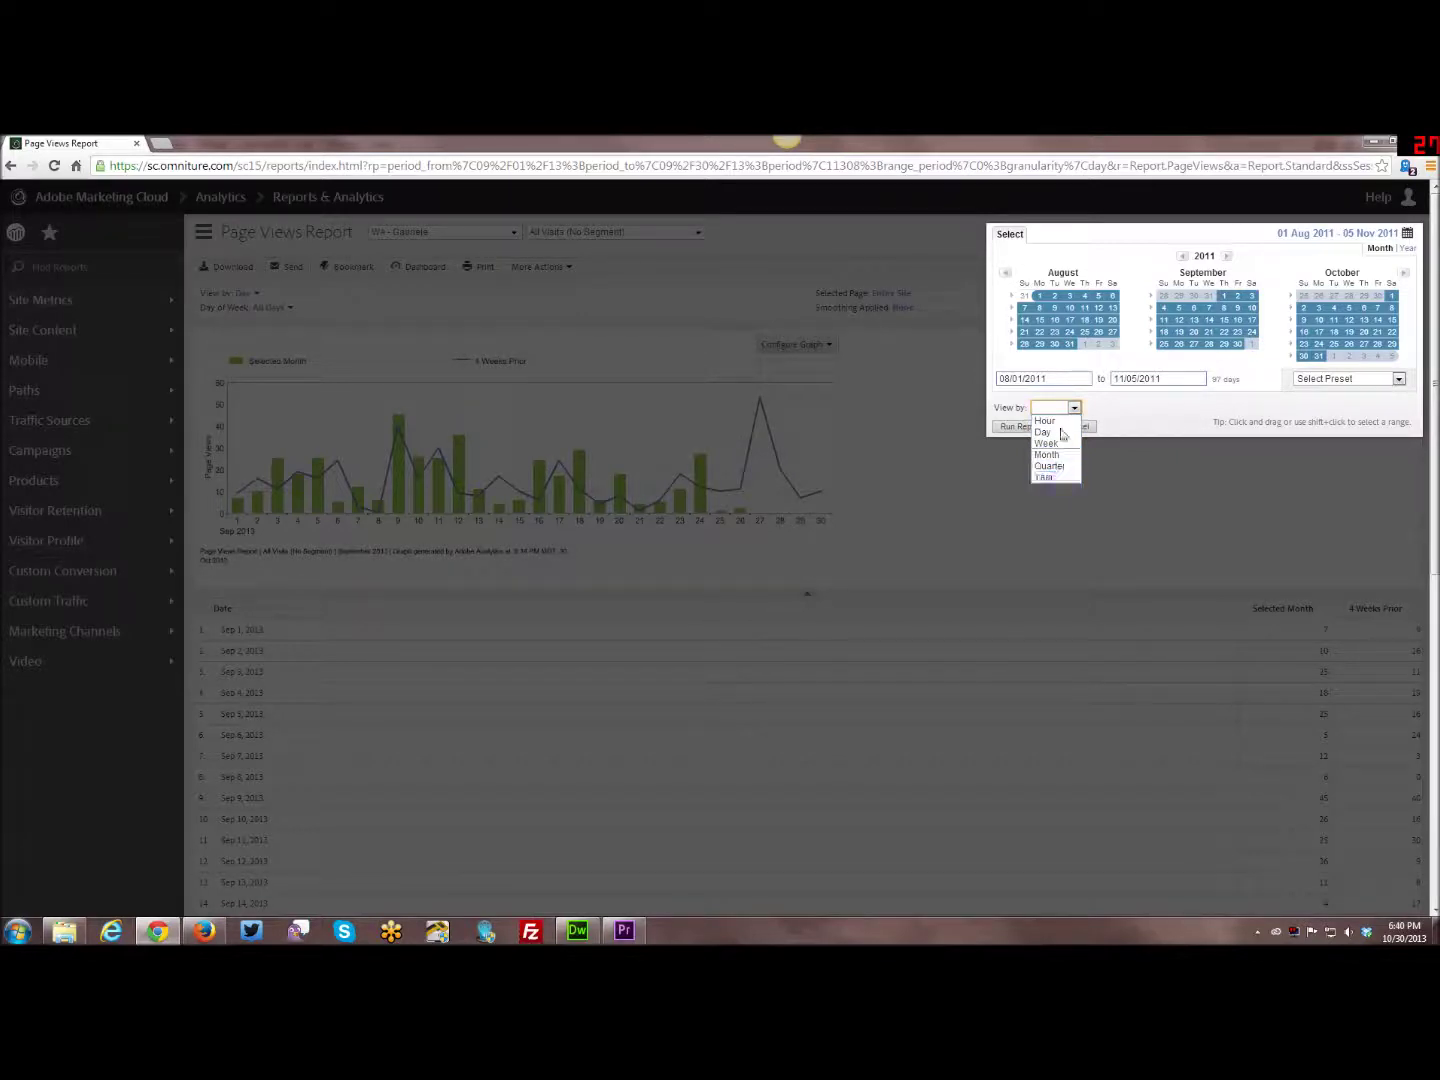
Pick September 12 alone, then settle on the whole month of September
left_click(1179, 319)
left_click(1072, 408)
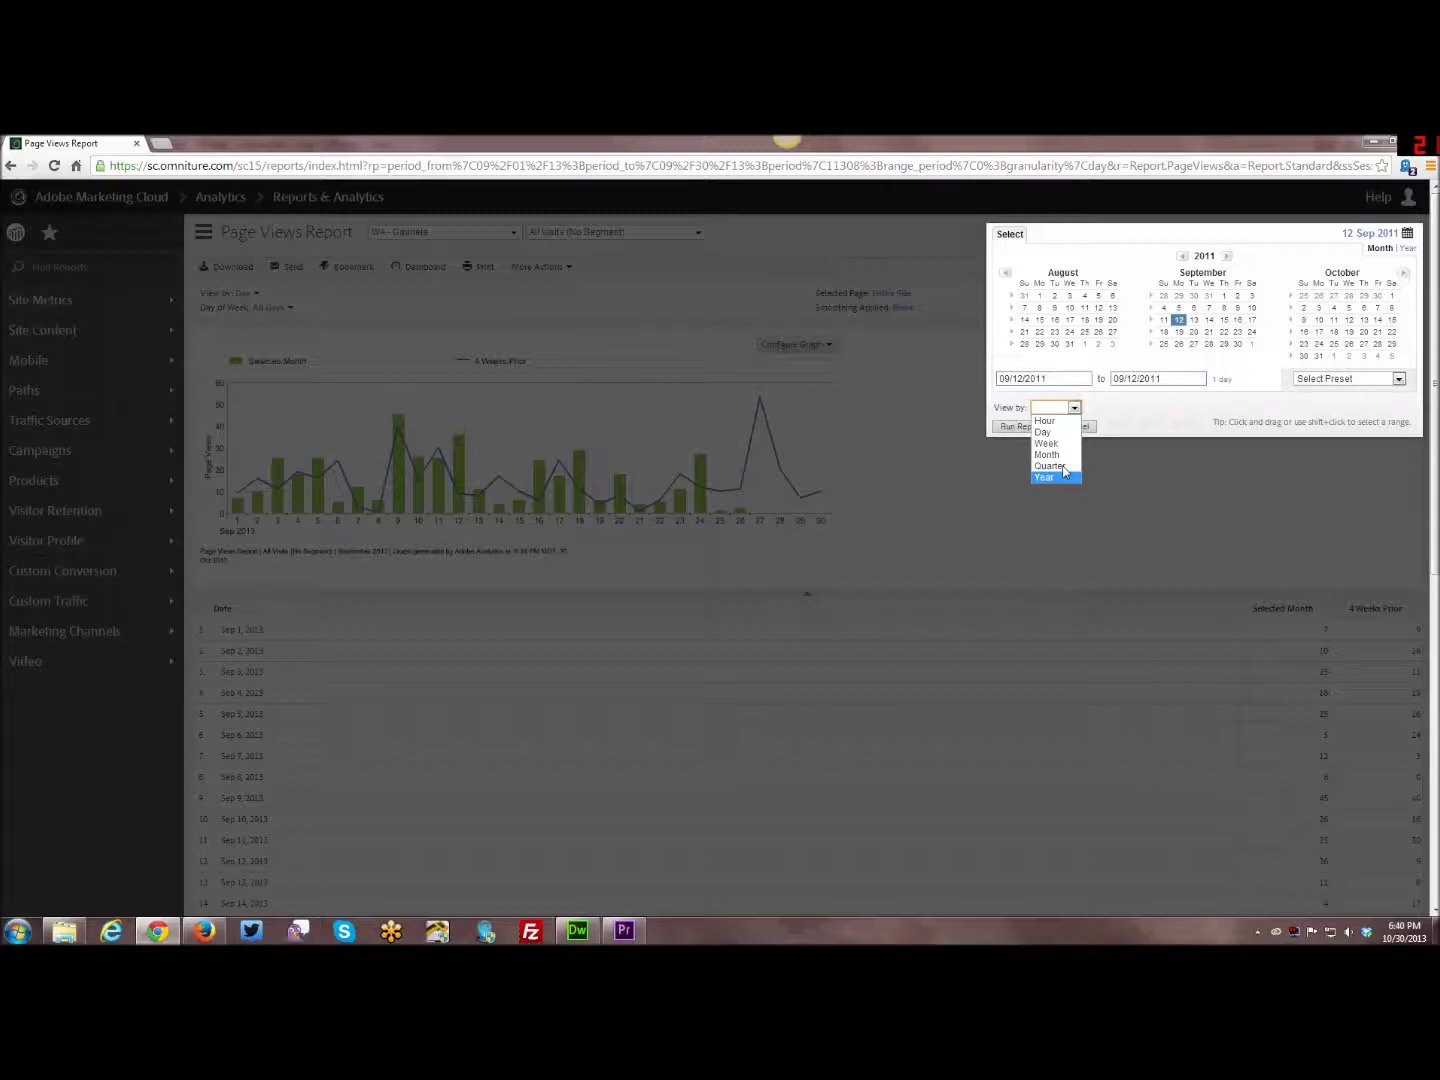
left_click(1146, 353)
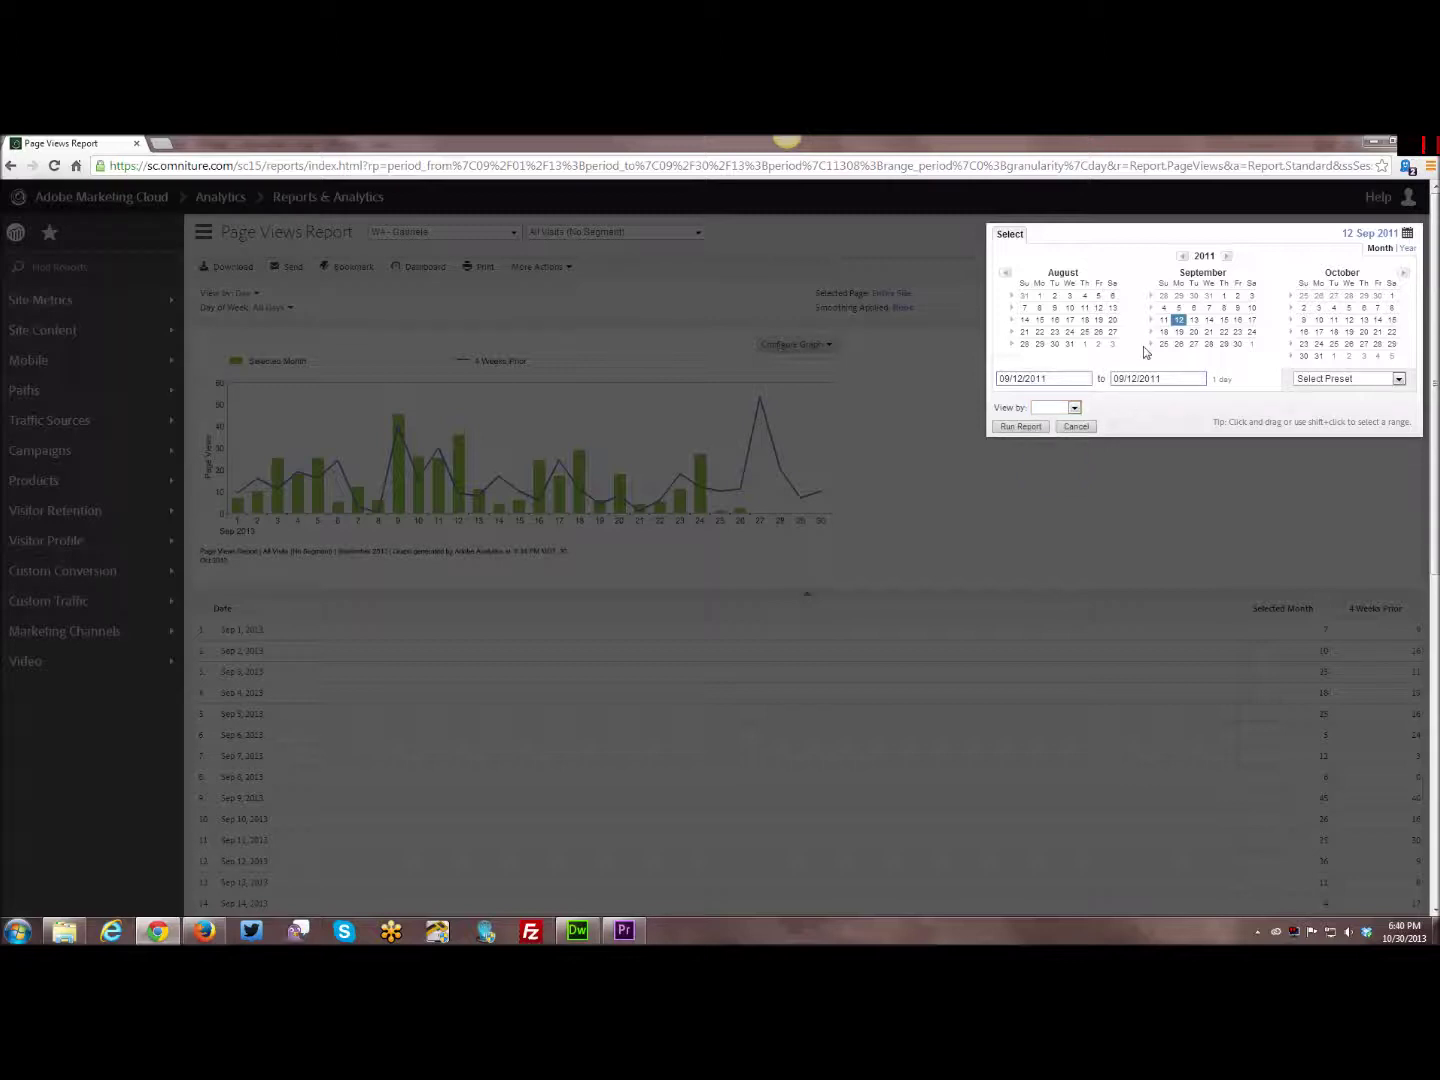
left_click(1192, 279)
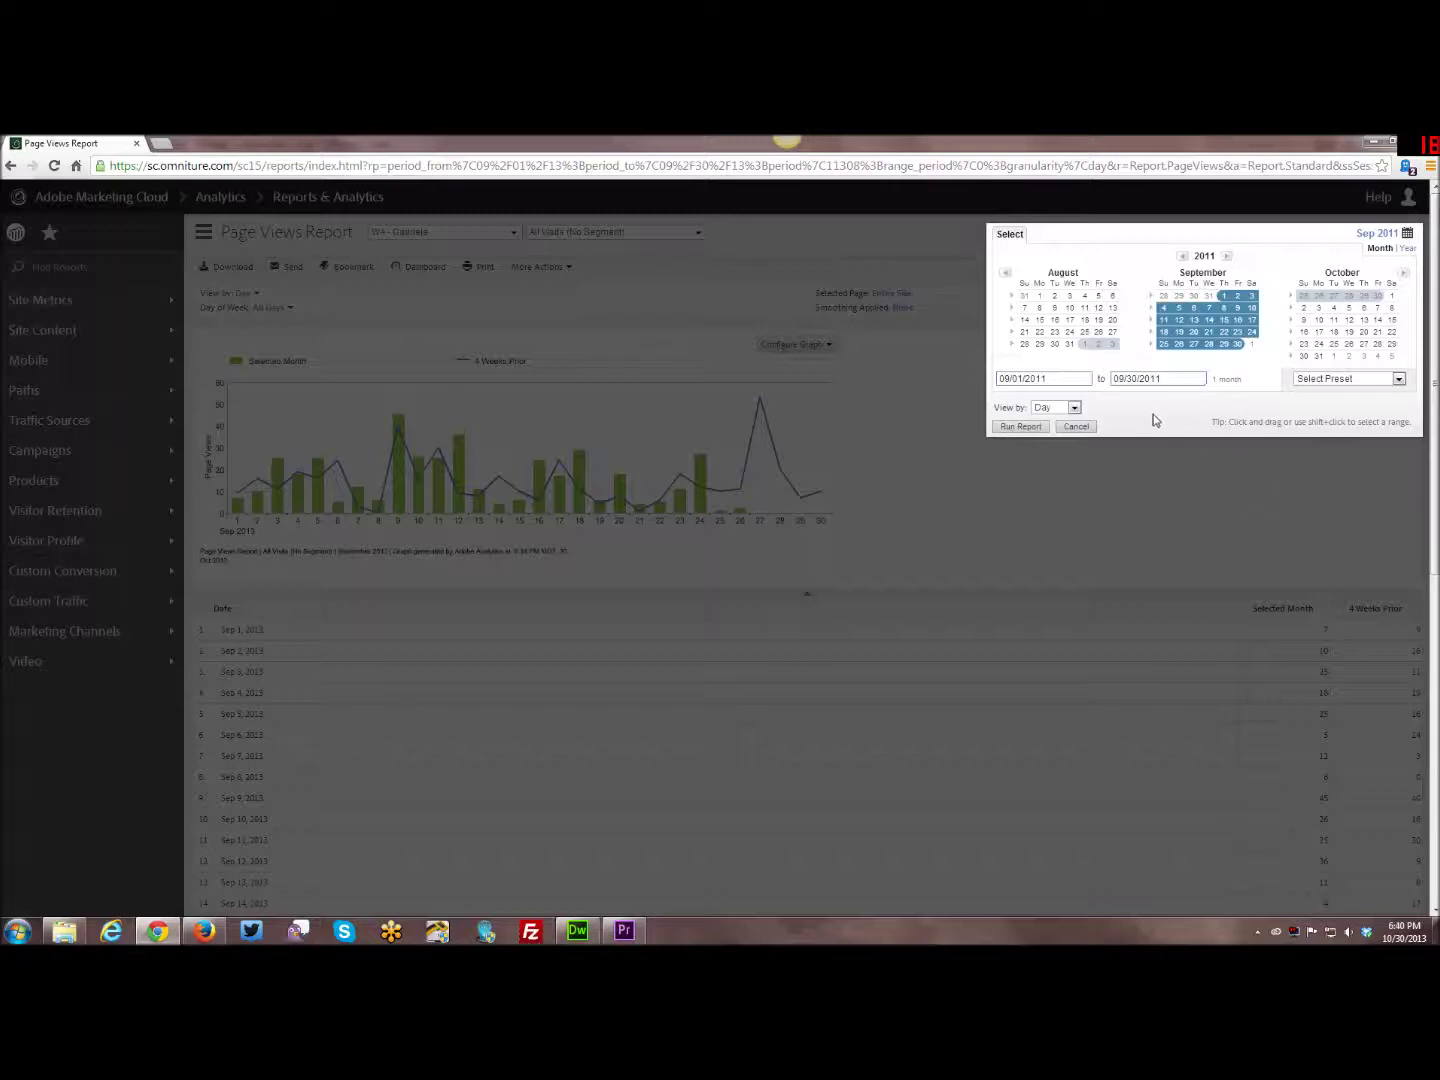
Run the report for September and scroll through its daily graph and table
left_click(1020, 427)
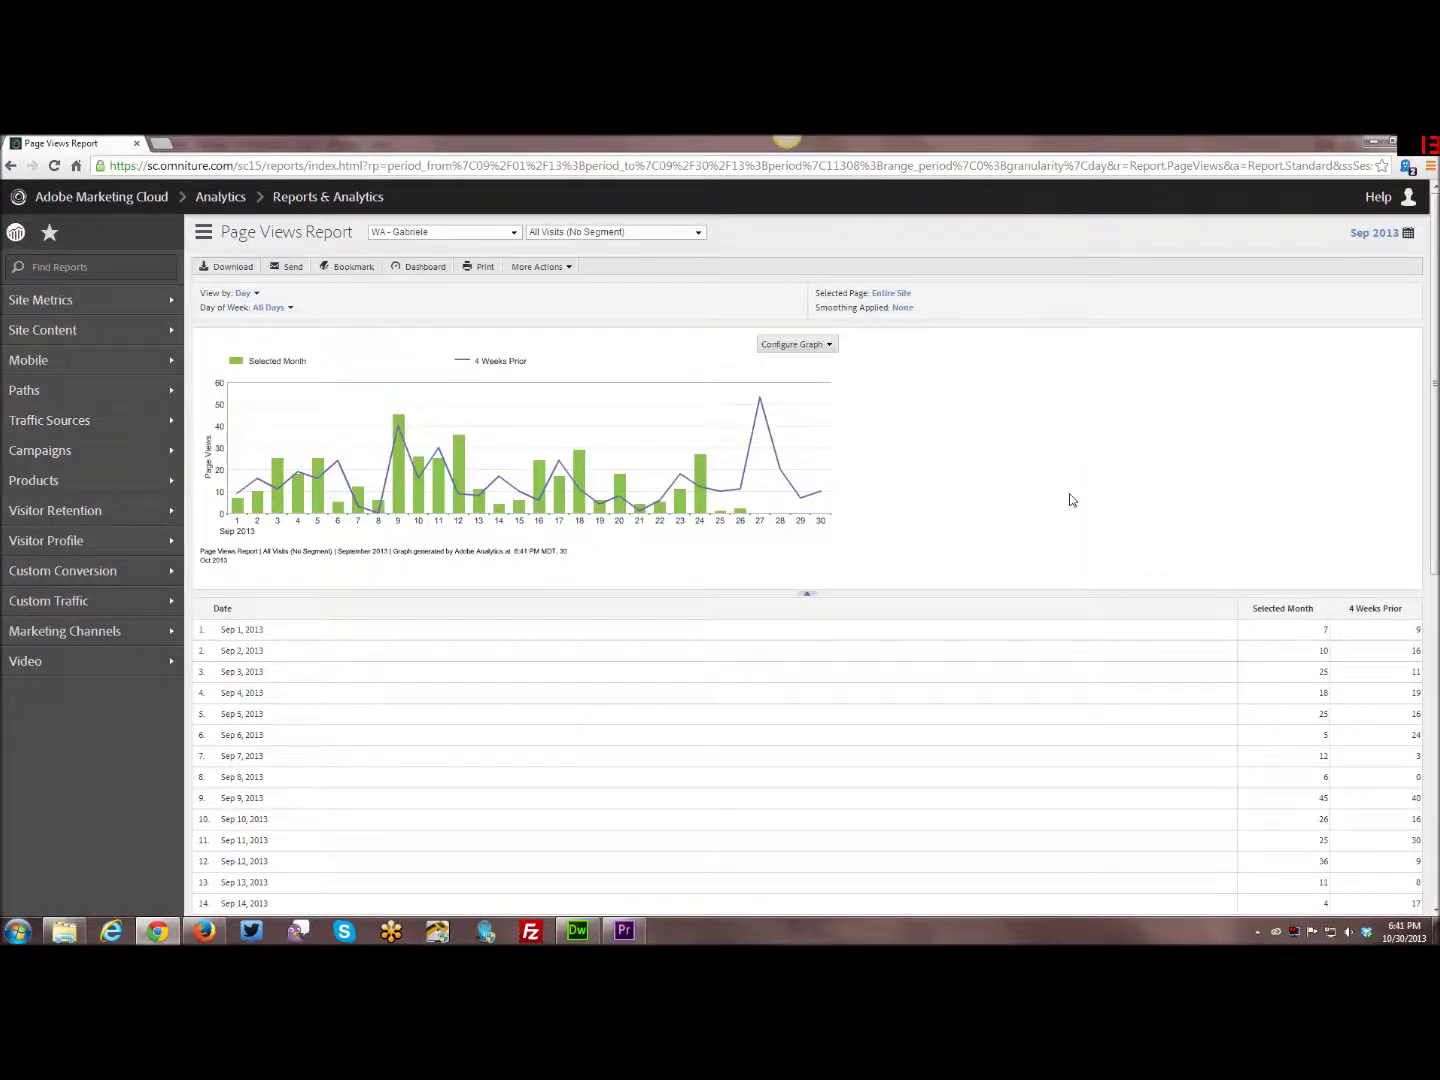
scroll(1070, 499, "down", 1)
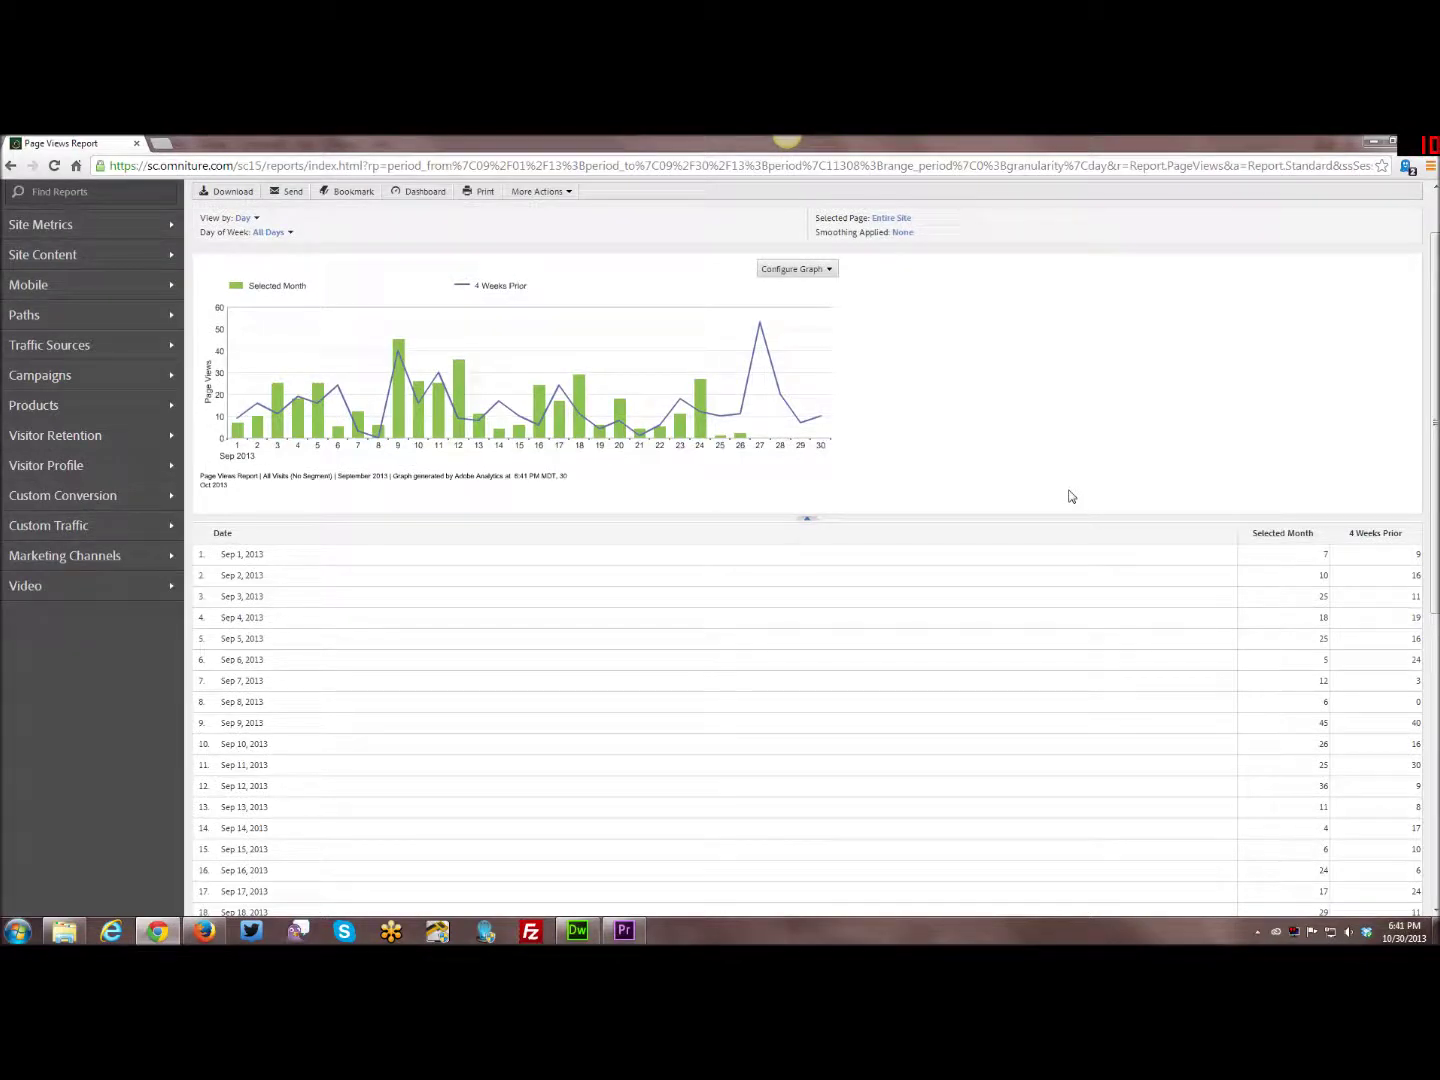
scroll(1070, 495, "down", 2)
scroll(1080, 499, "up", 1)
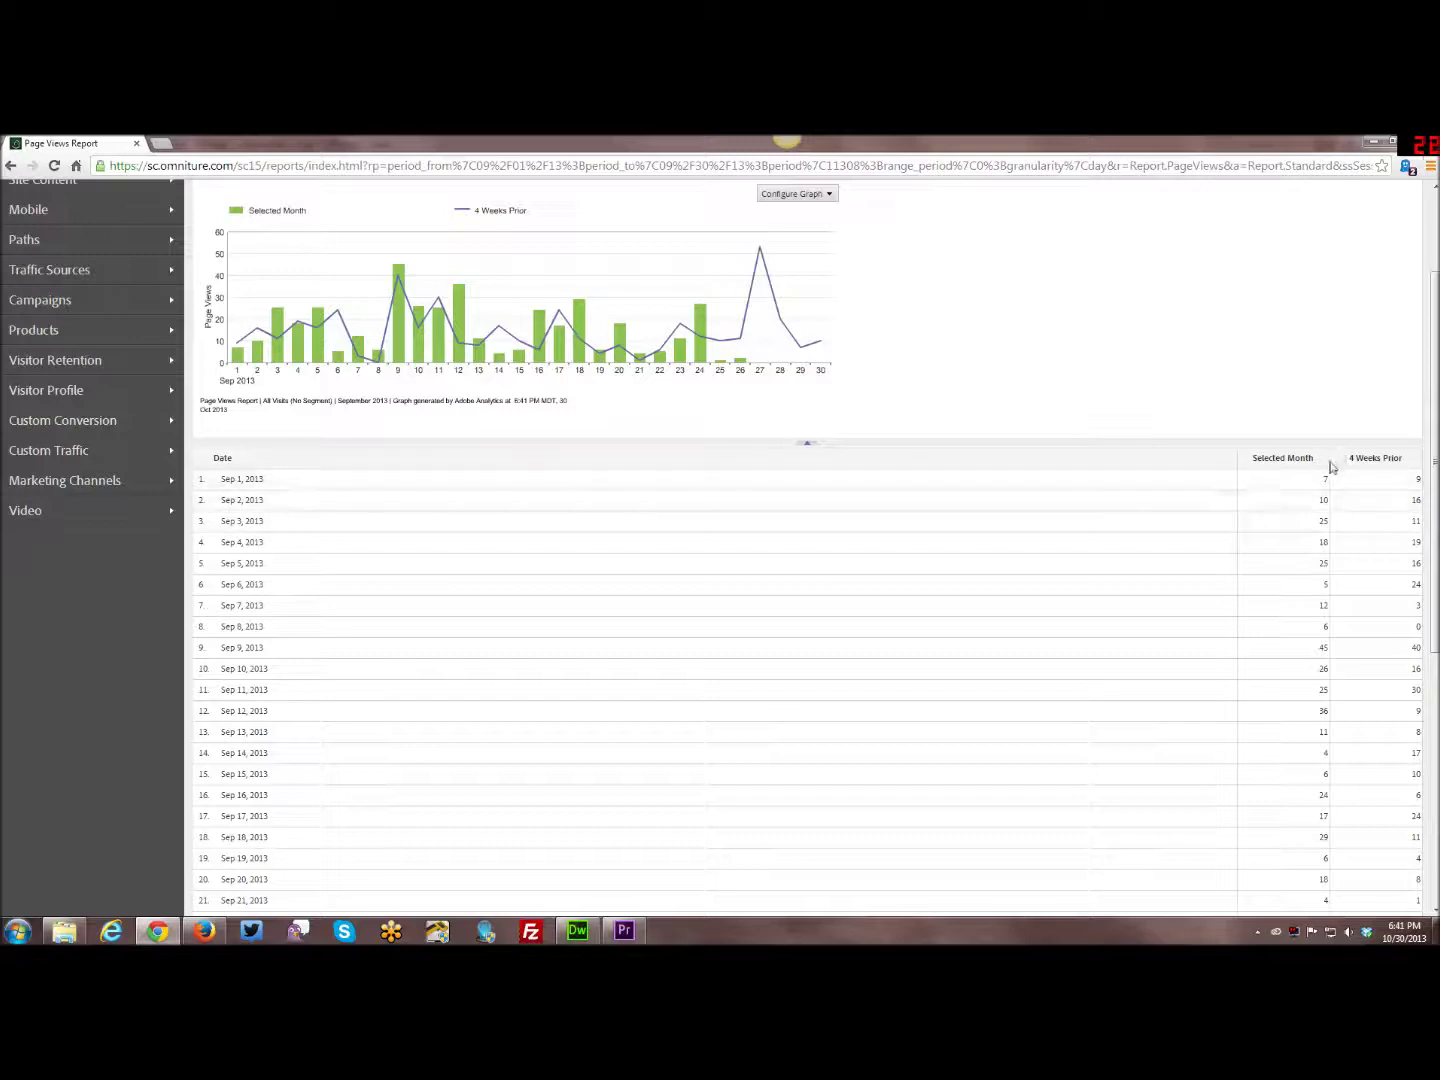
scroll(1215, 476, "up", 2)
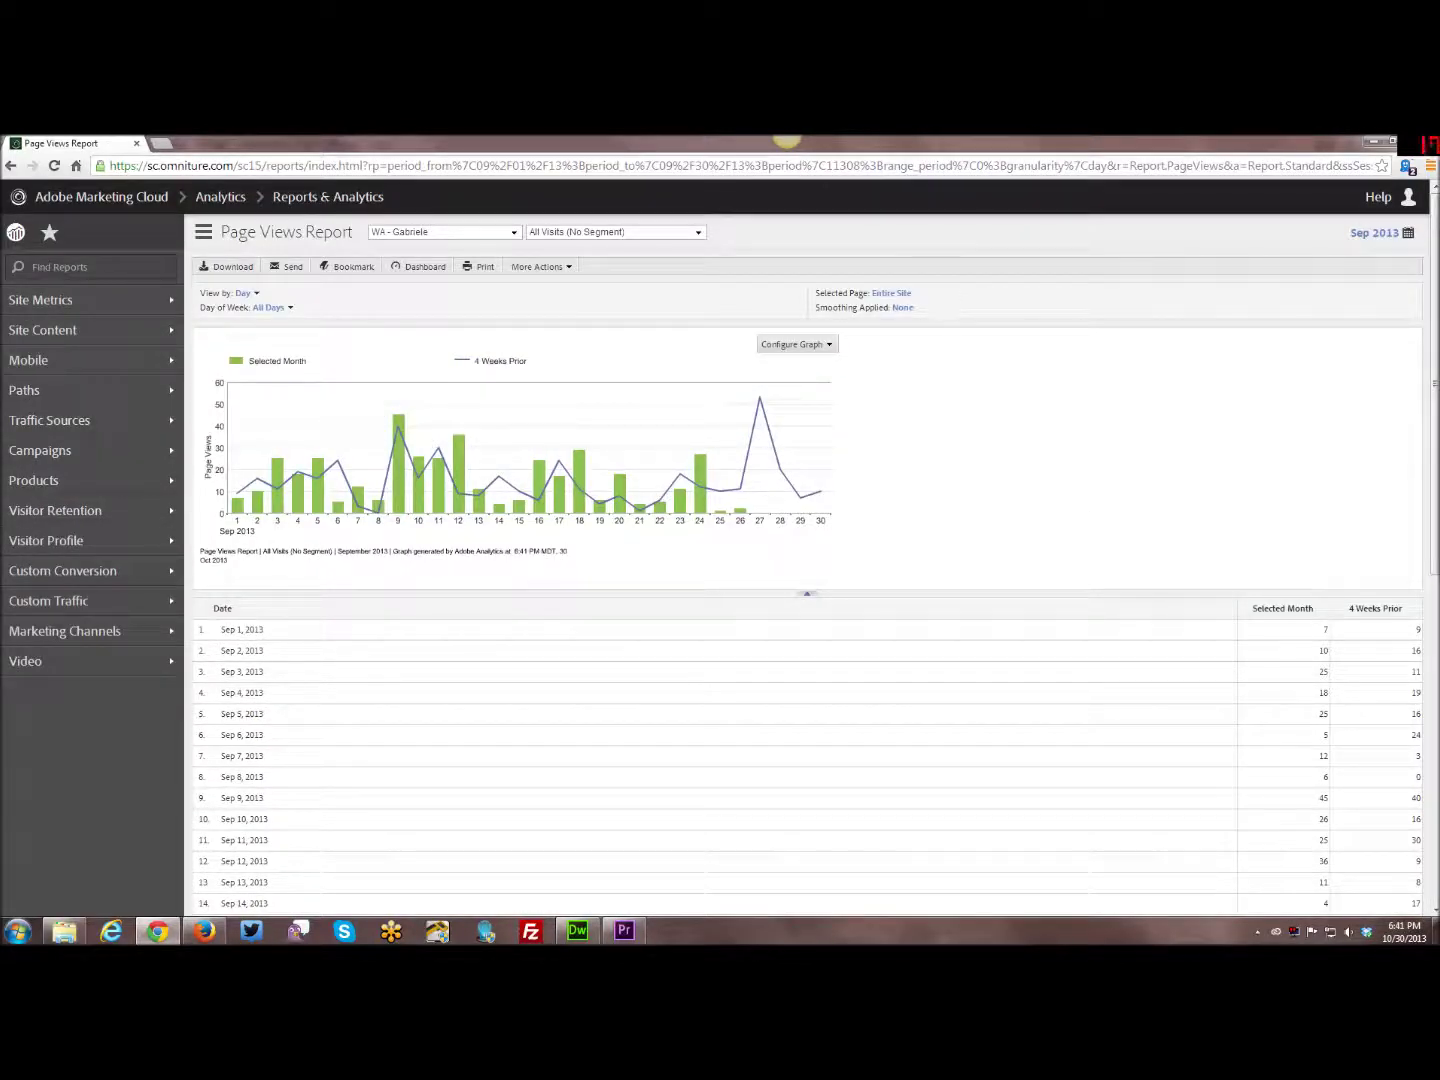
scroll(1266, 571, "down", 1)
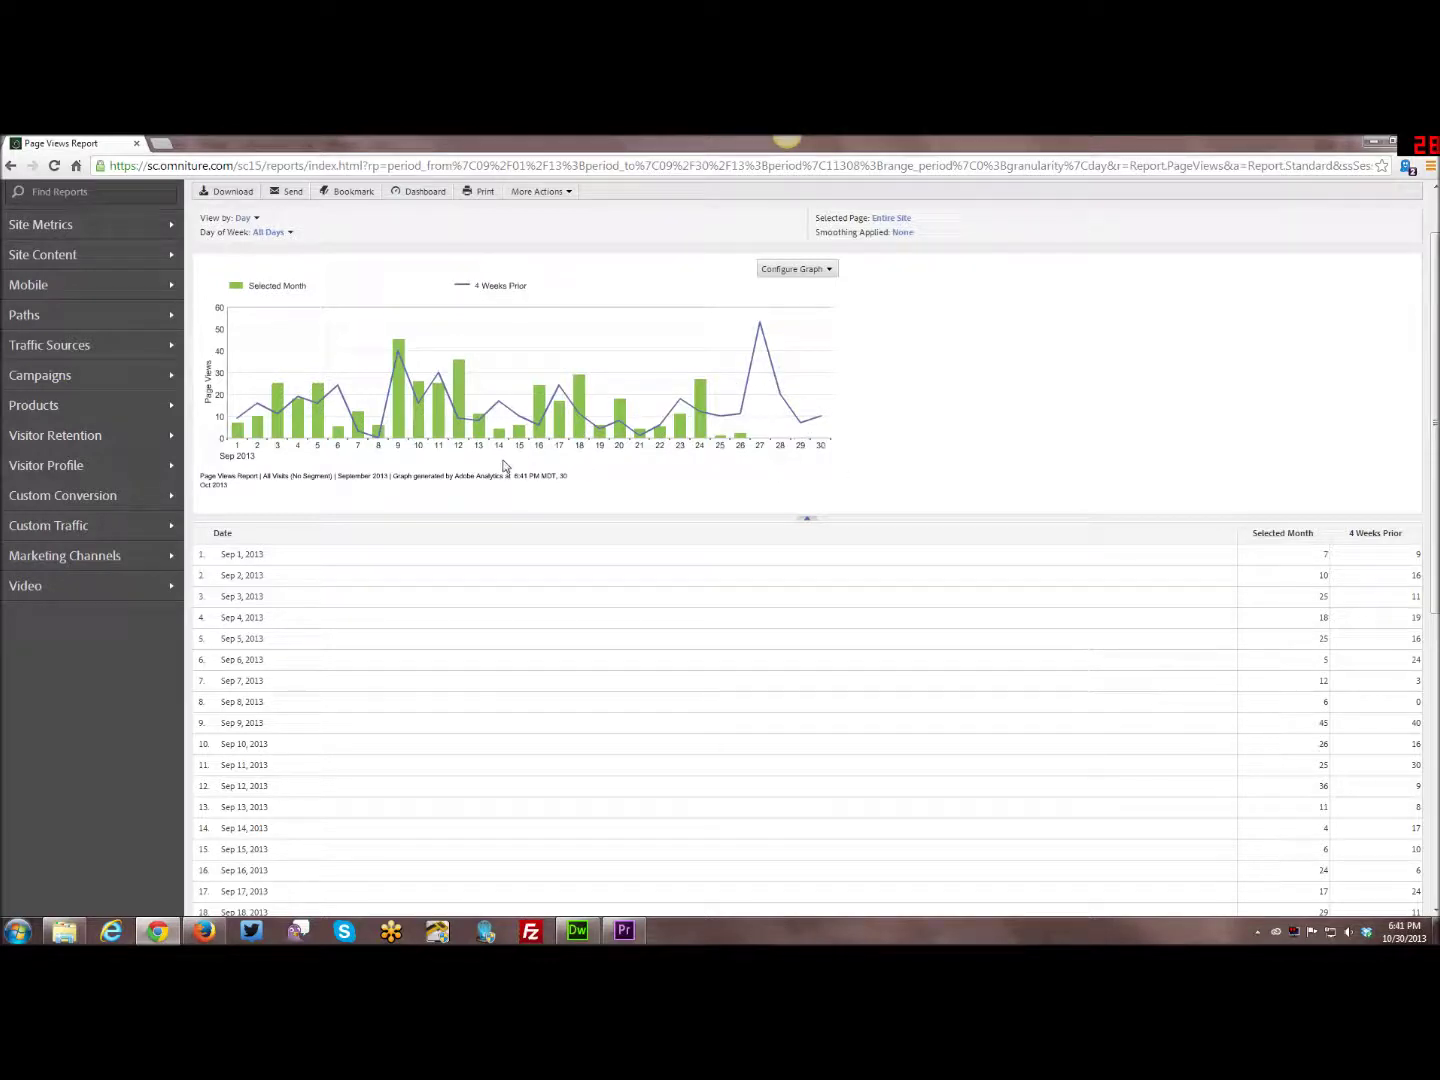
scroll(506, 465, "up", 1)
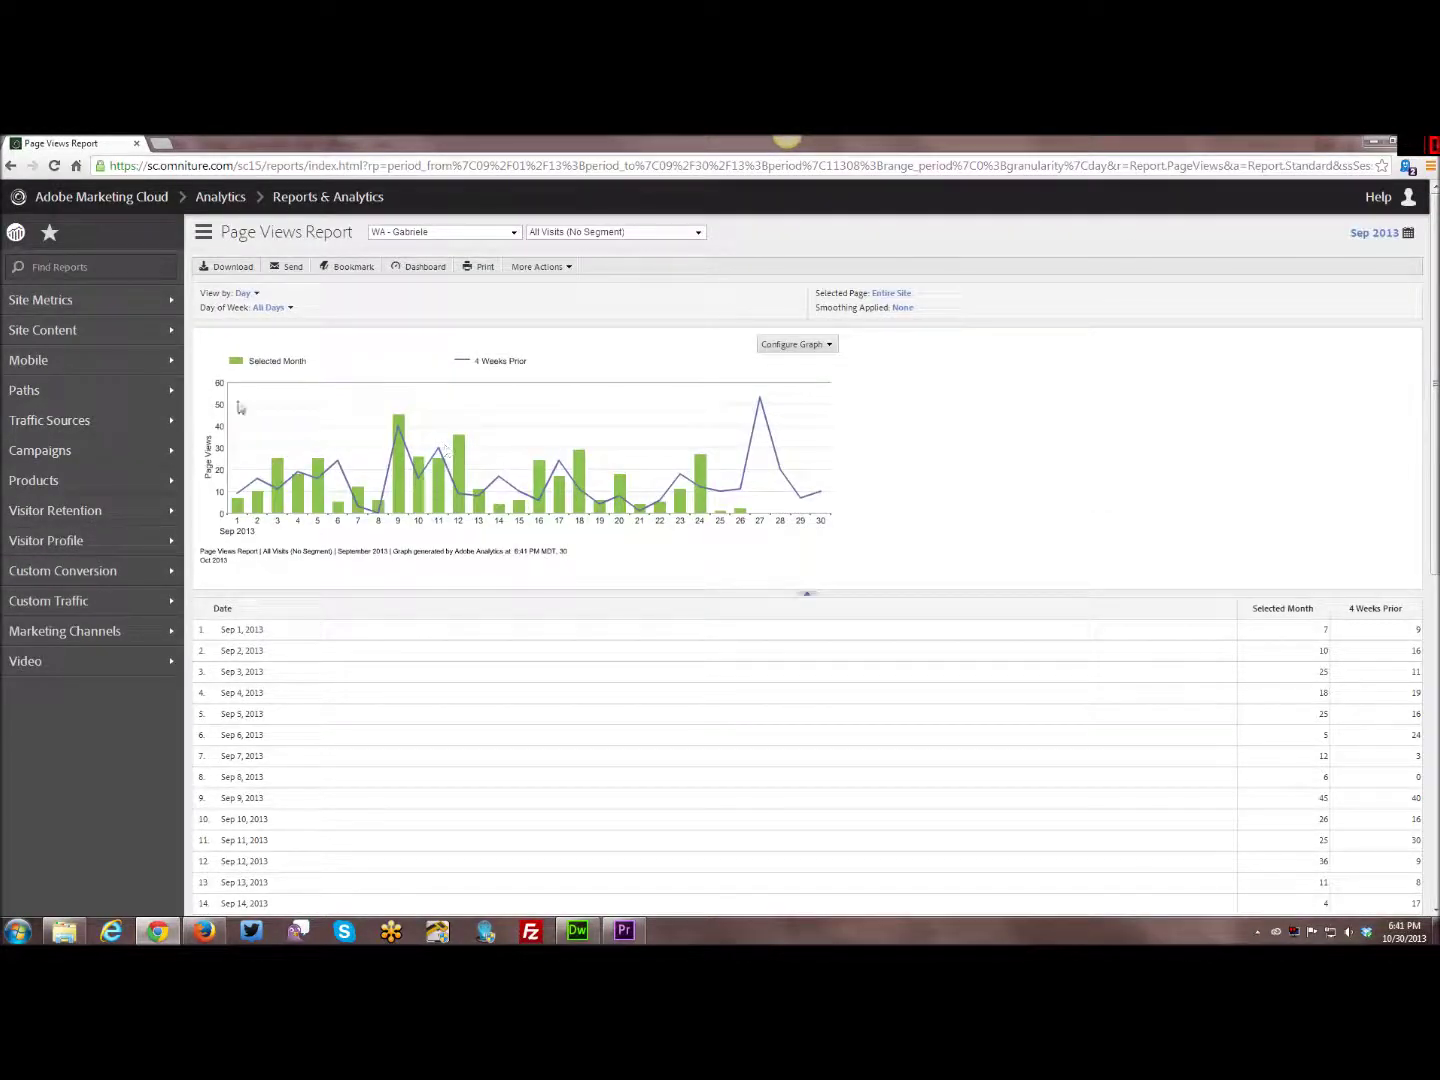
mouse_move(100, 300)
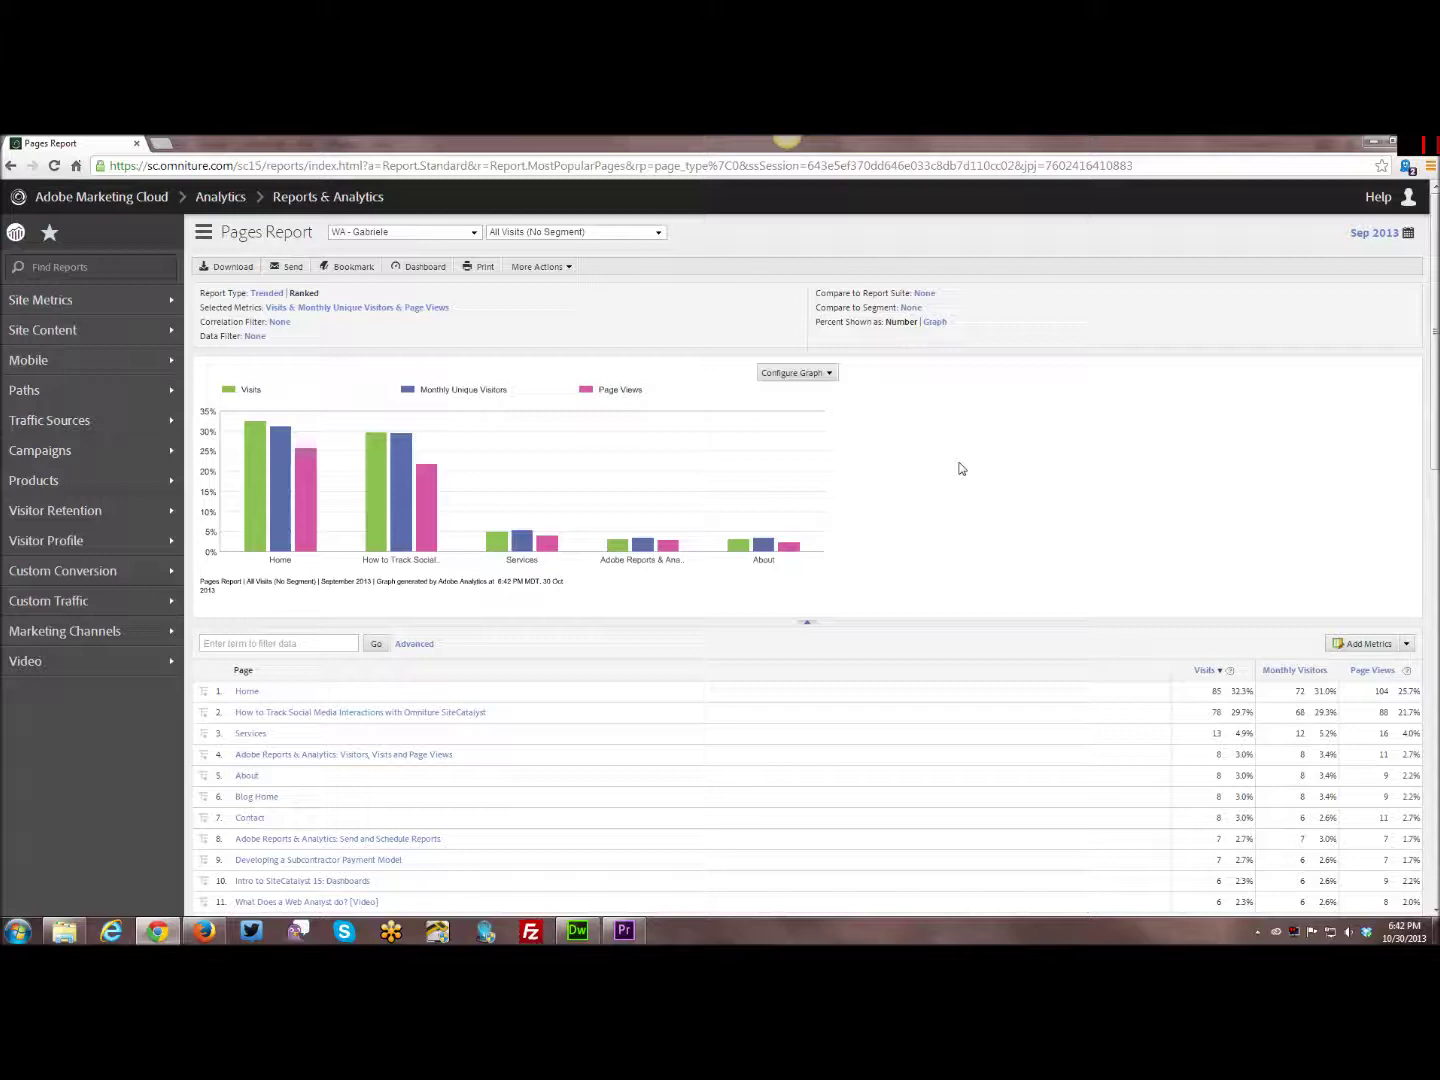
Open the Sep 2013 Pages Report's date calendar (09/01/2013–09/30/2013)
left_click(1412, 233)
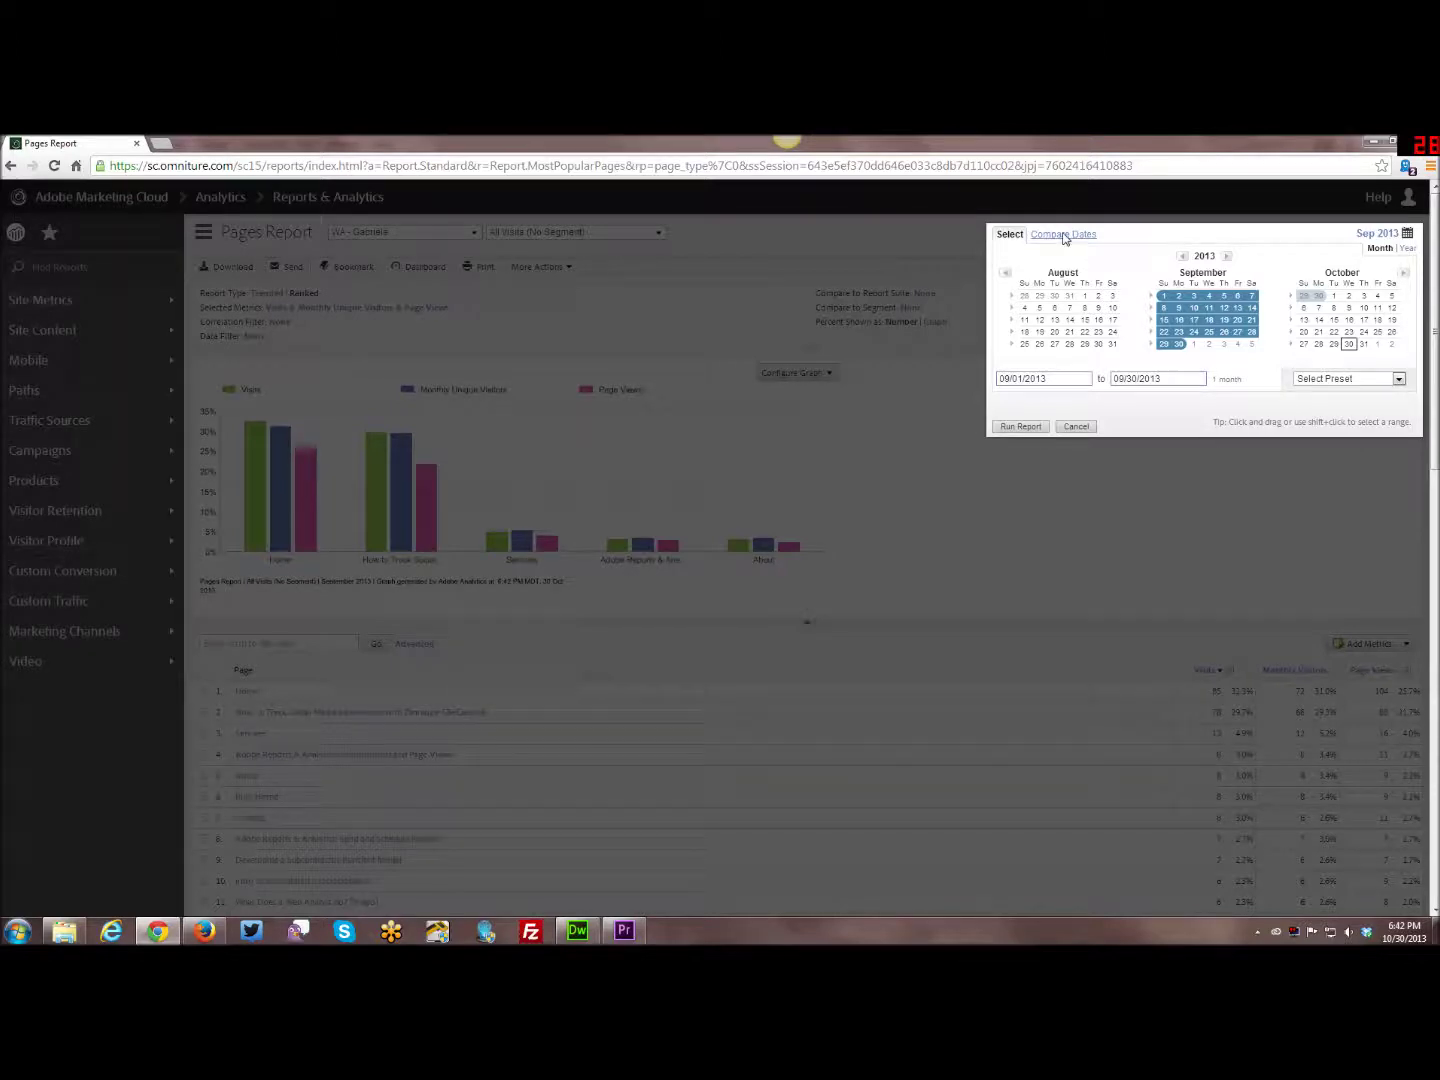
Compare September 2013 against all of August 2013 and run the report
left_click(1065, 235)
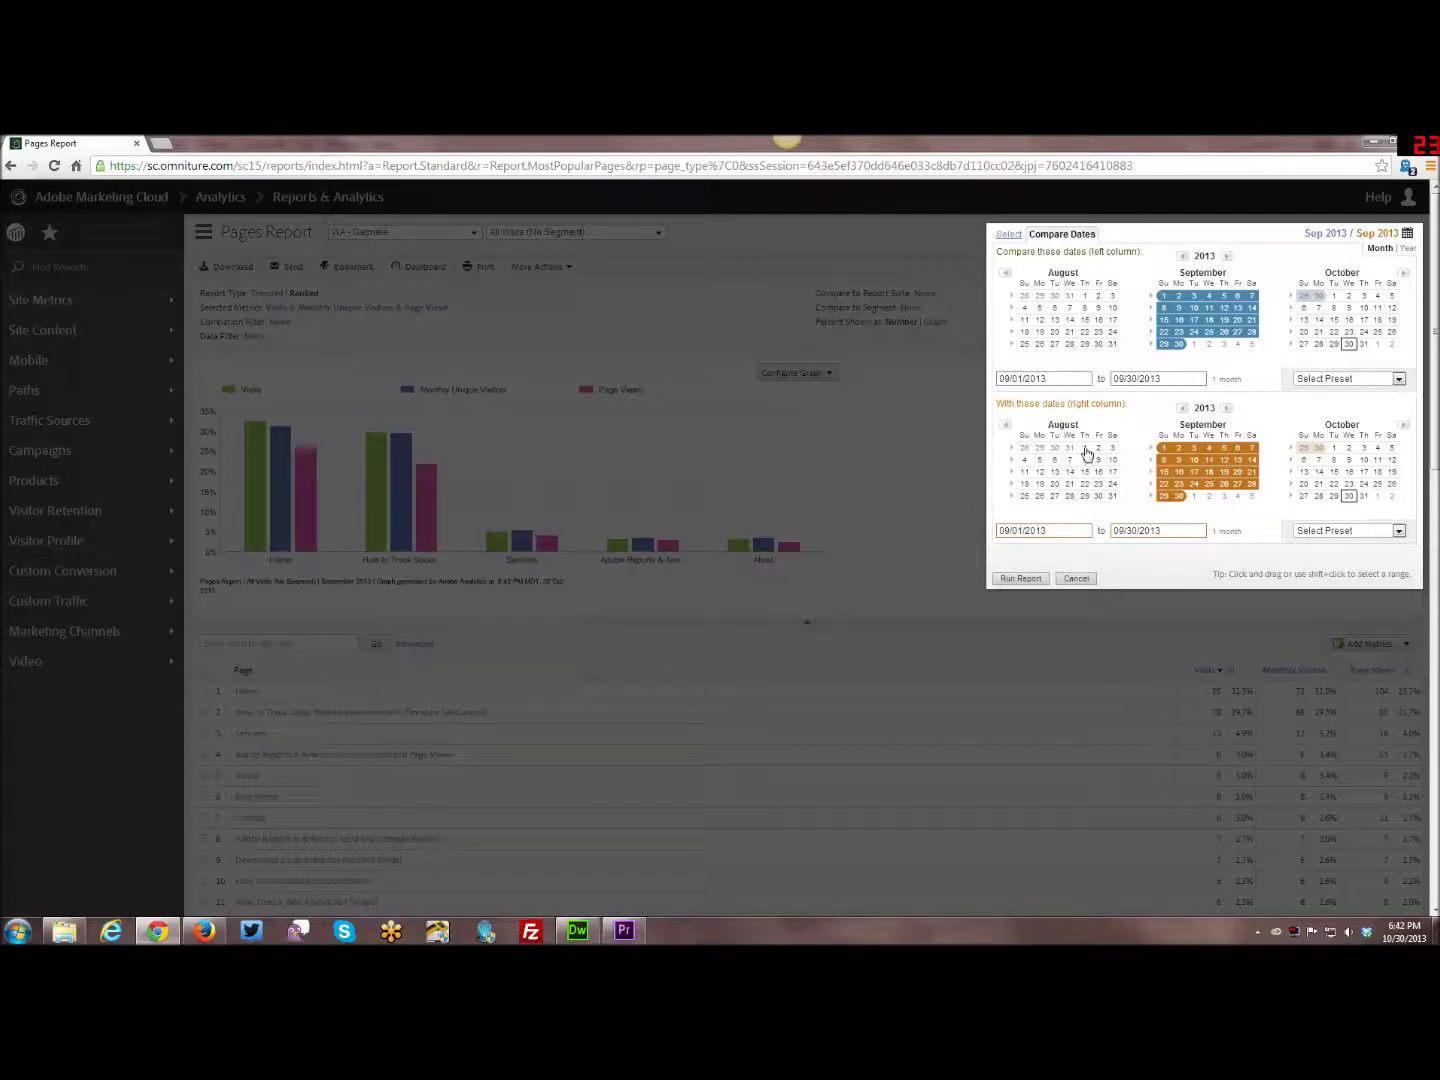
left_click_drag(1084, 448, 1121, 530)
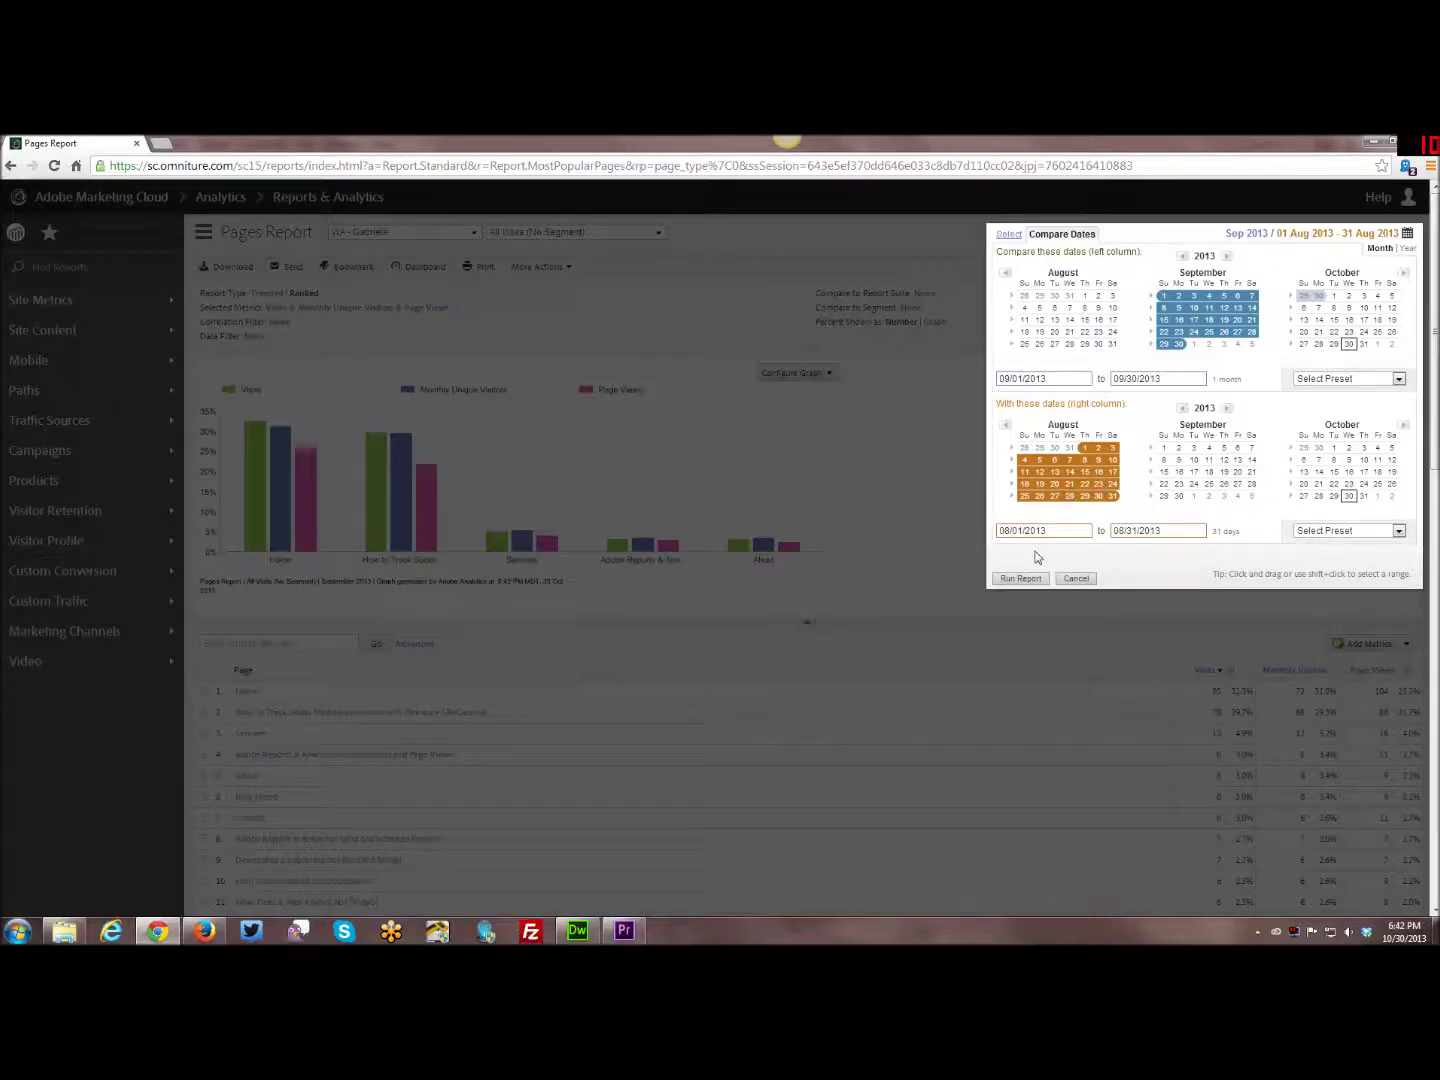
left_click(1020, 578)
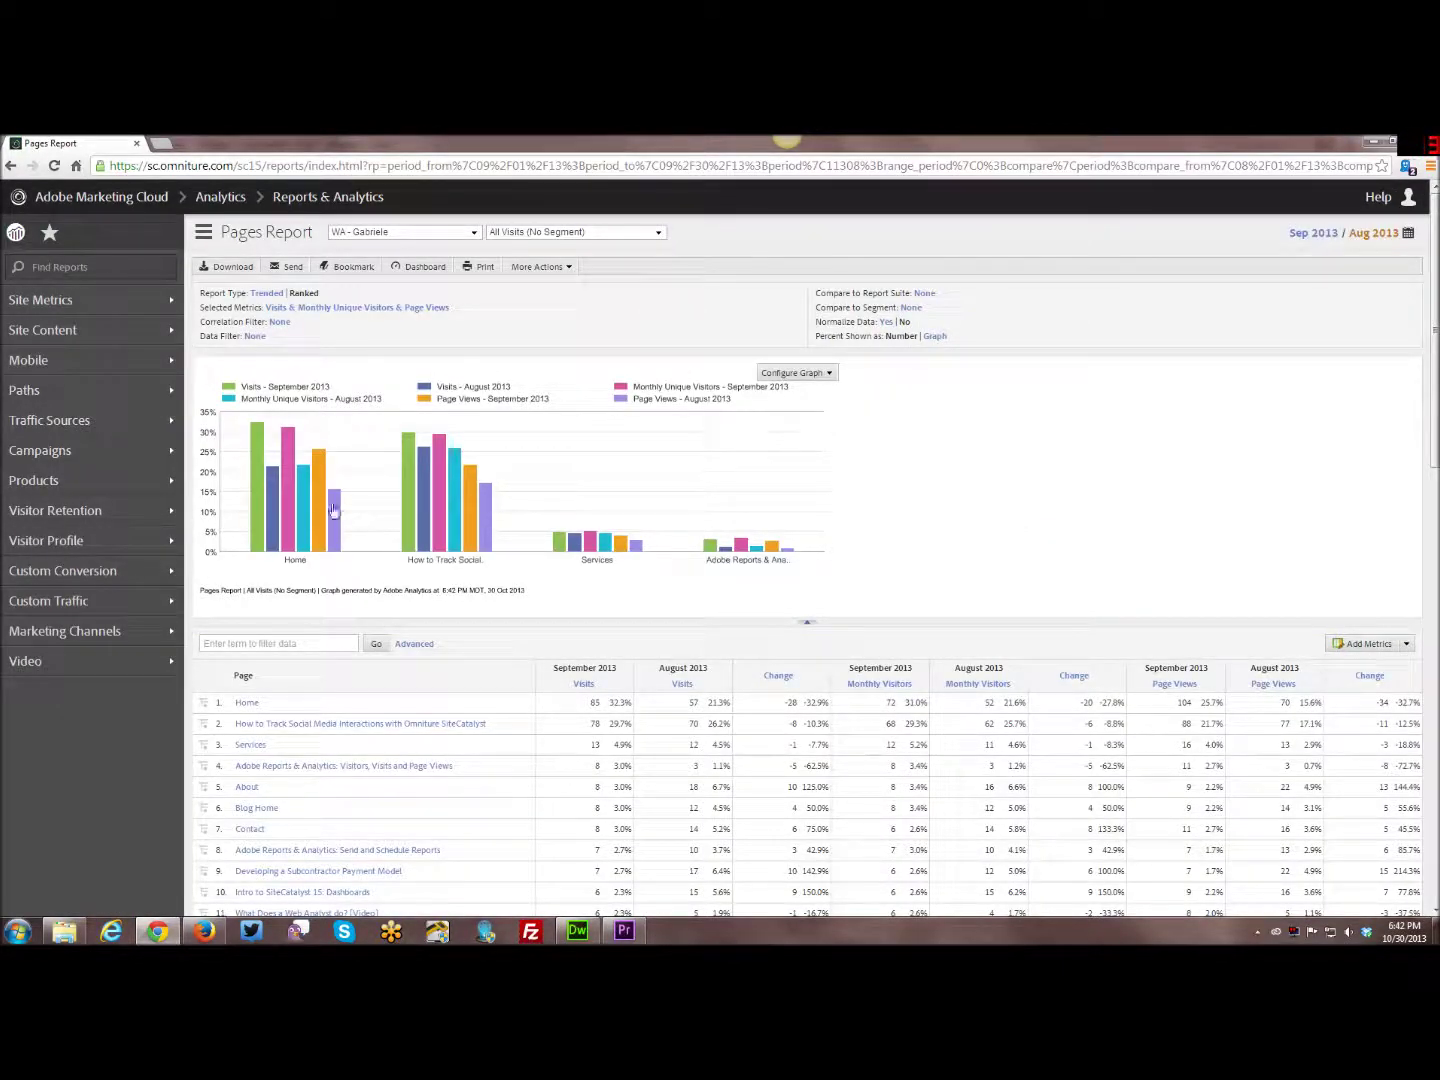
scroll(860, 490, "down", 1)
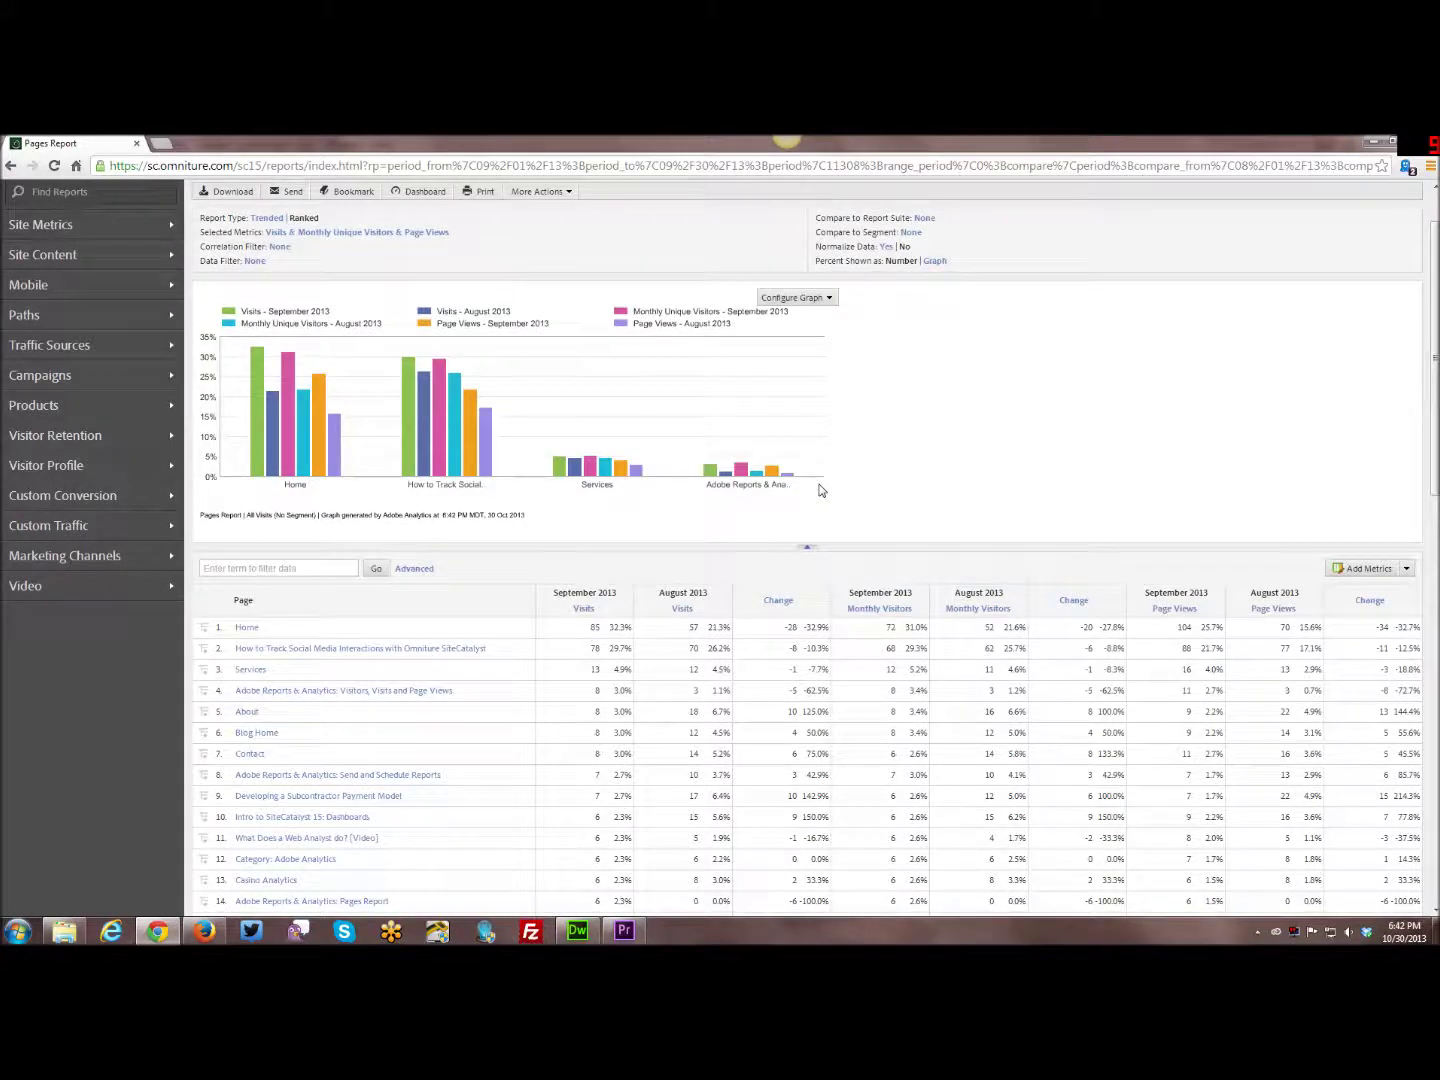
scroll(335, 395, "up", 1)
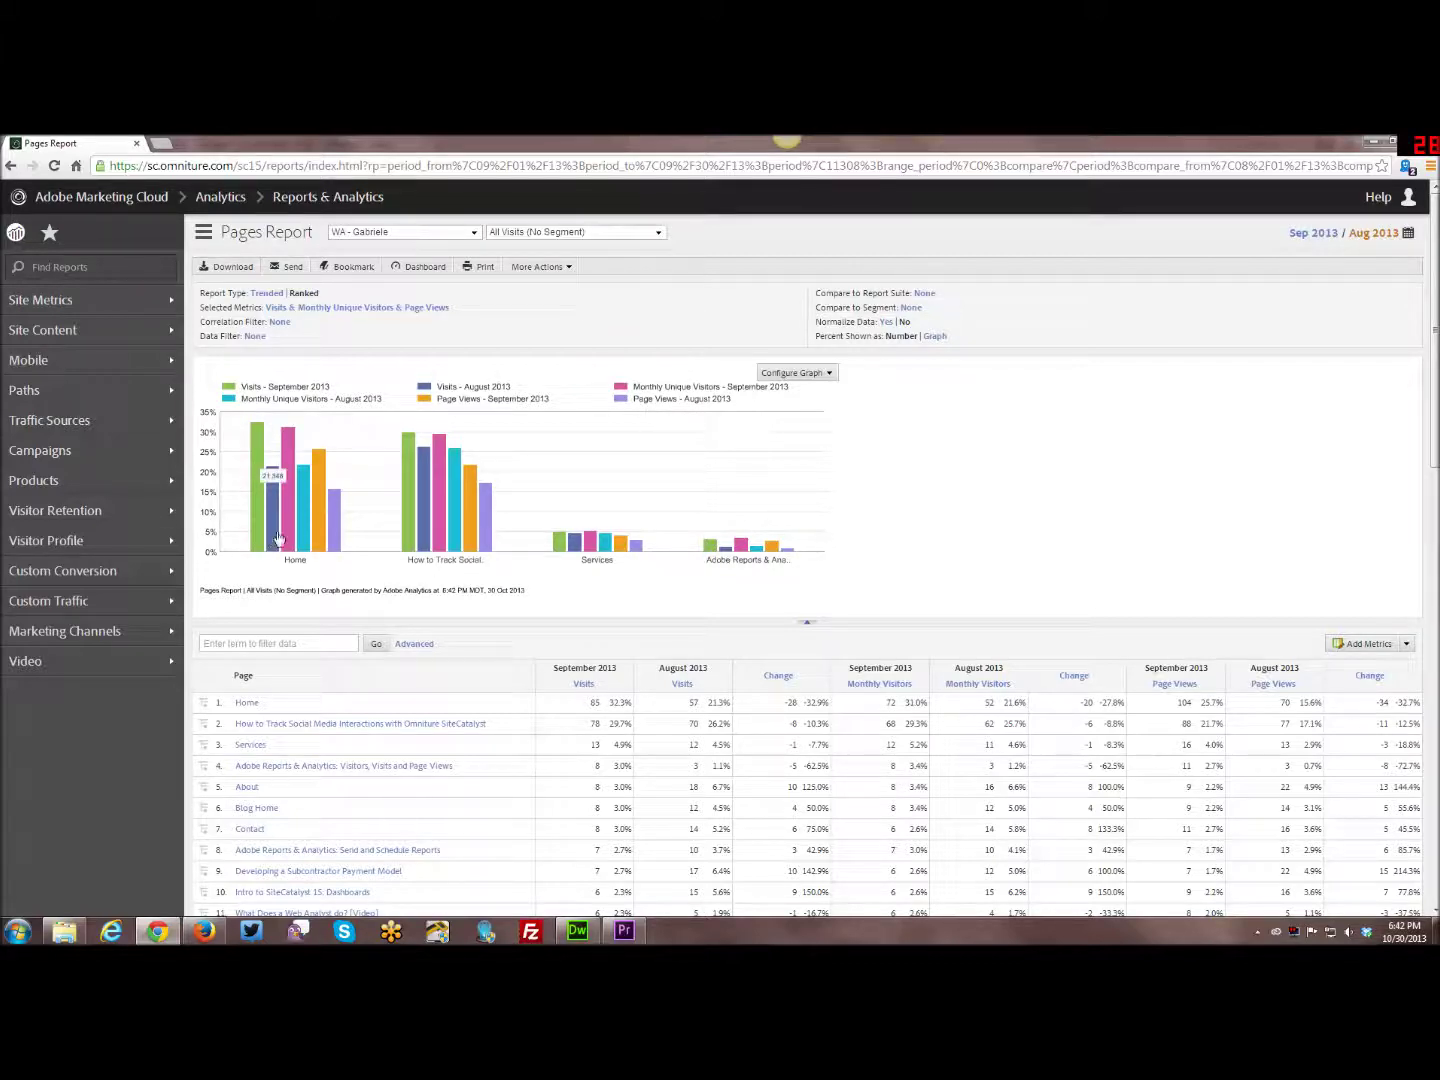
scroll(948, 490, "down", 1)
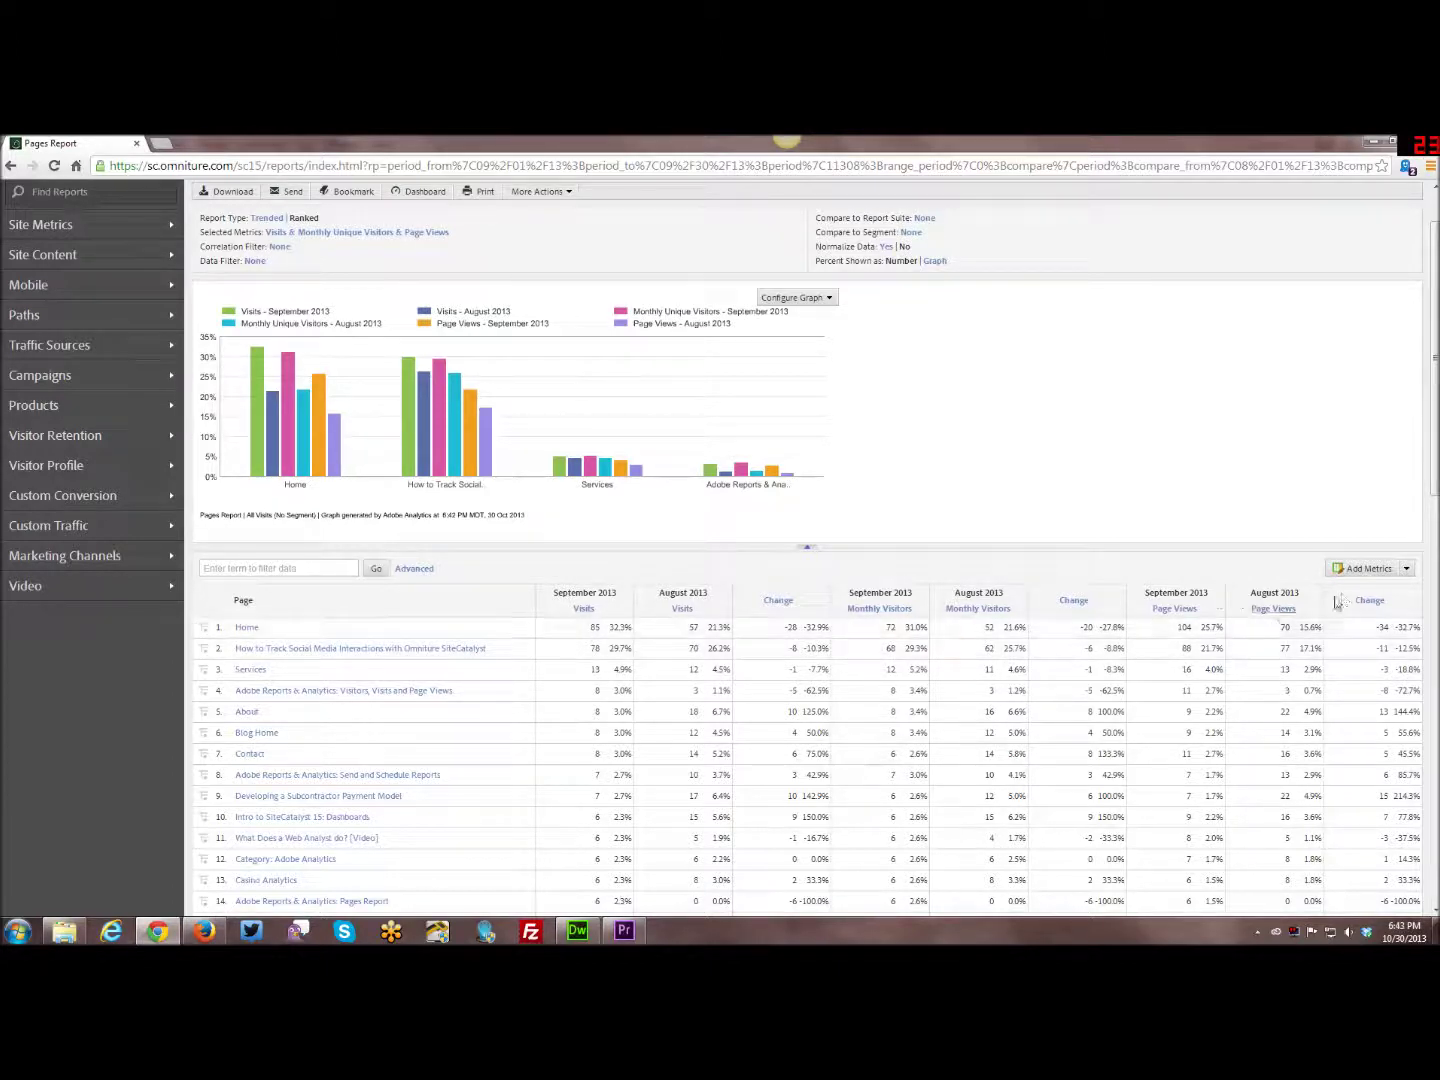
Remove Monthly Unique Visitors and Page Views from the metrics, keeping only Visits
left_click(1365, 569)
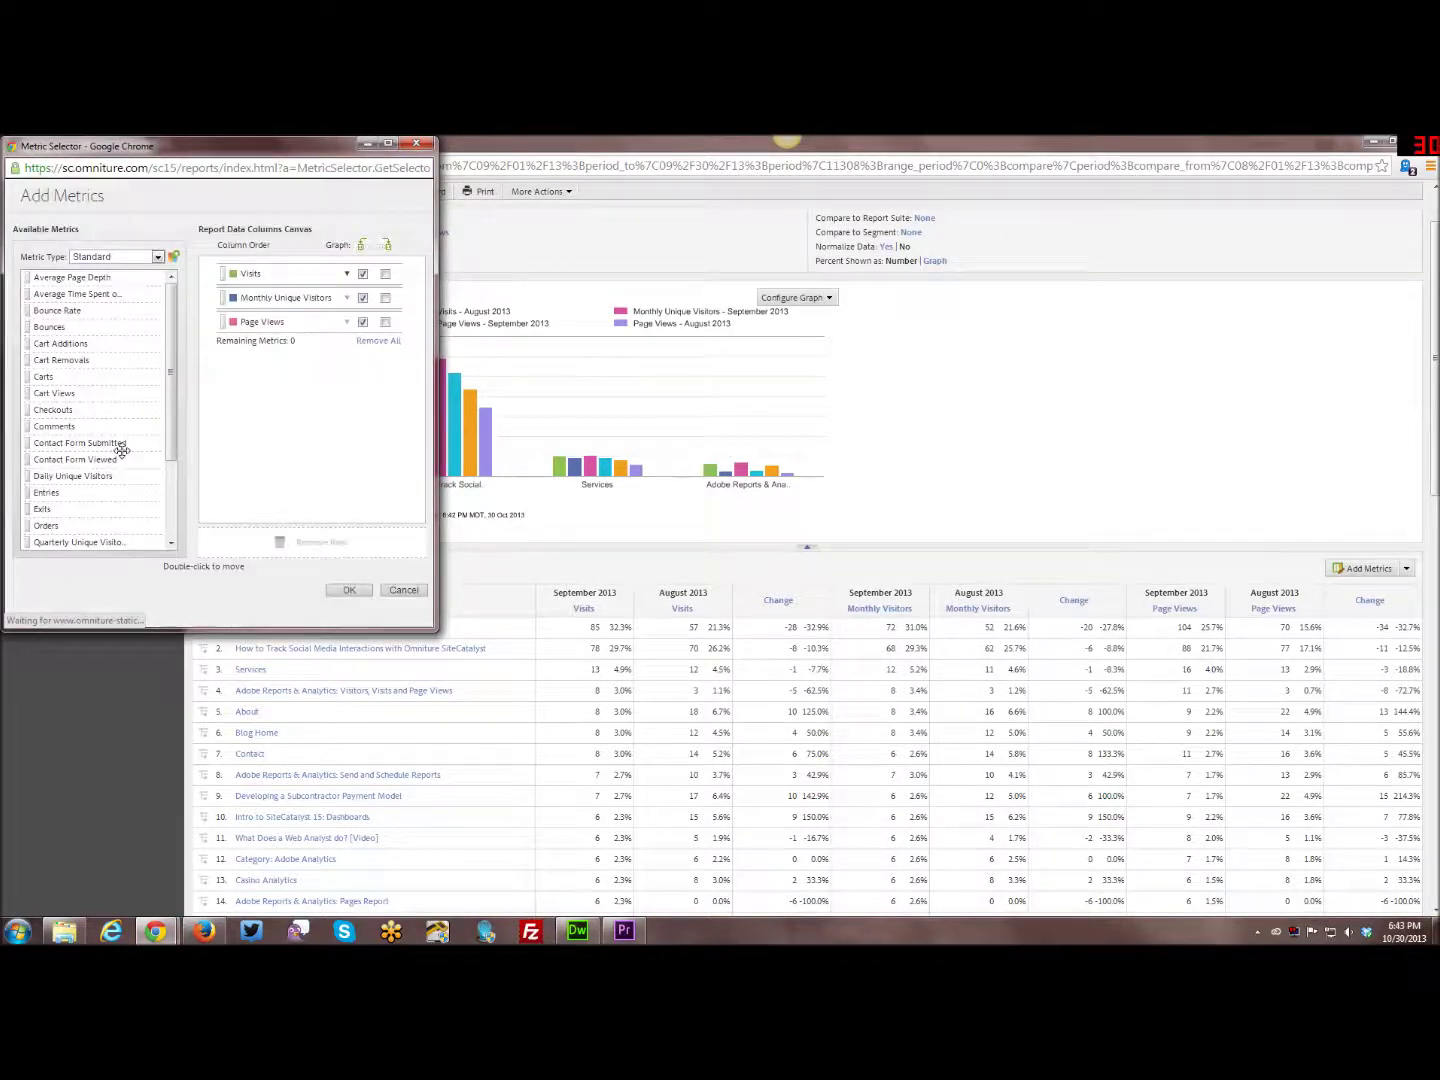
left_click_drag(243, 296, 270, 541)
left_click_drag(256, 299, 268, 540)
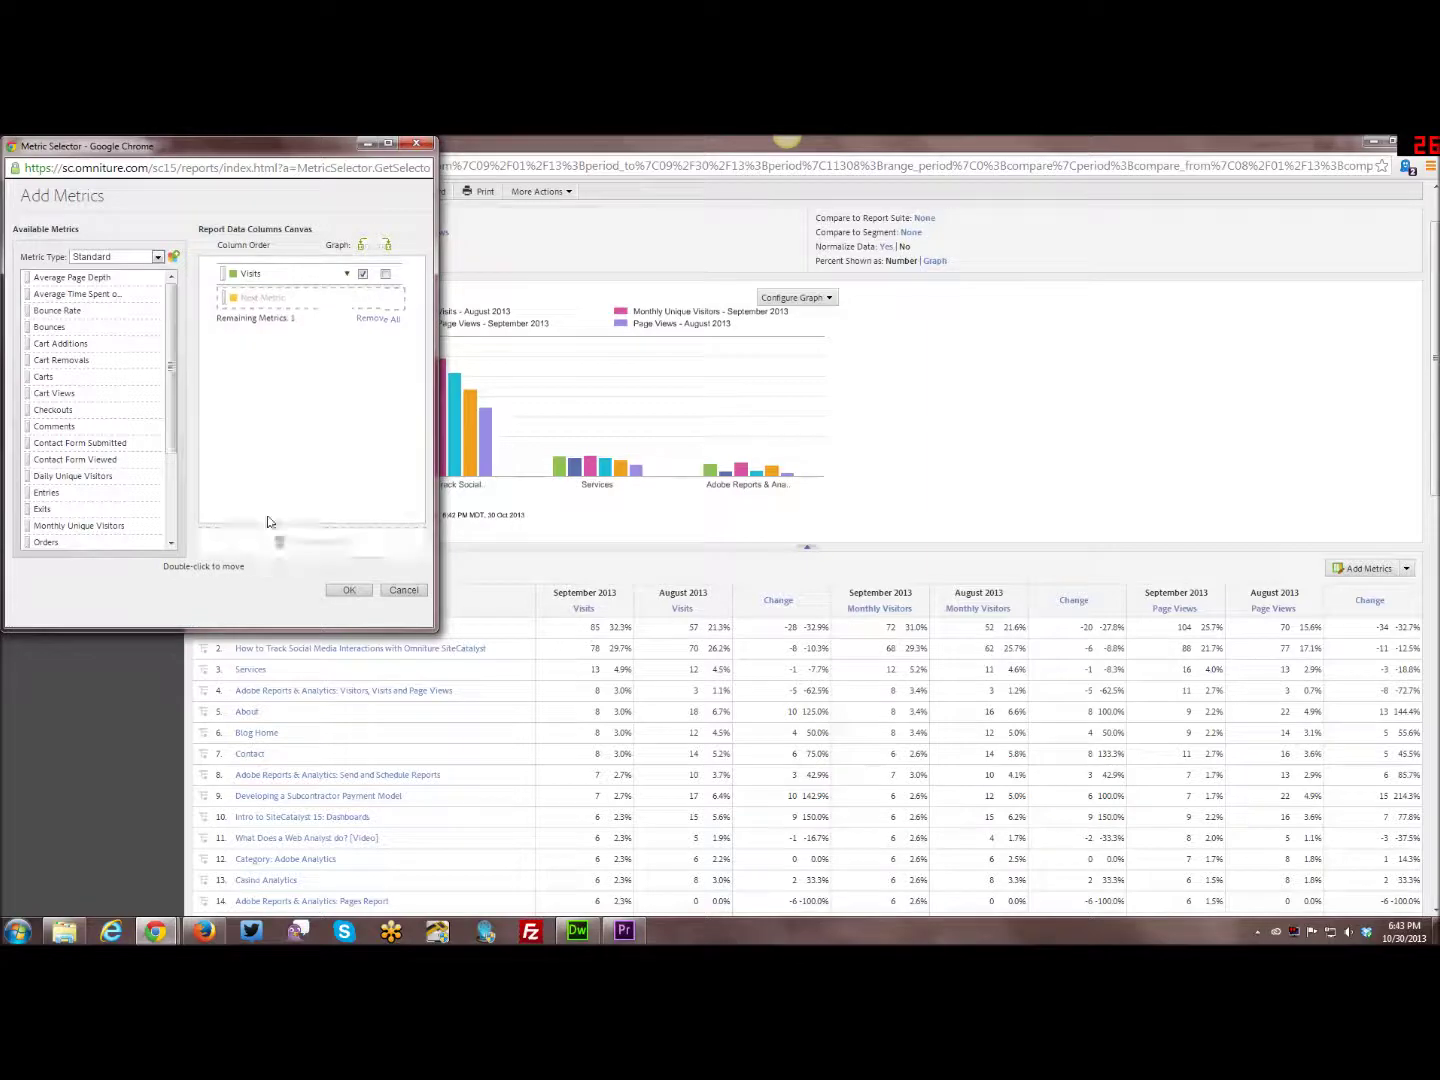
left_click(345, 591)
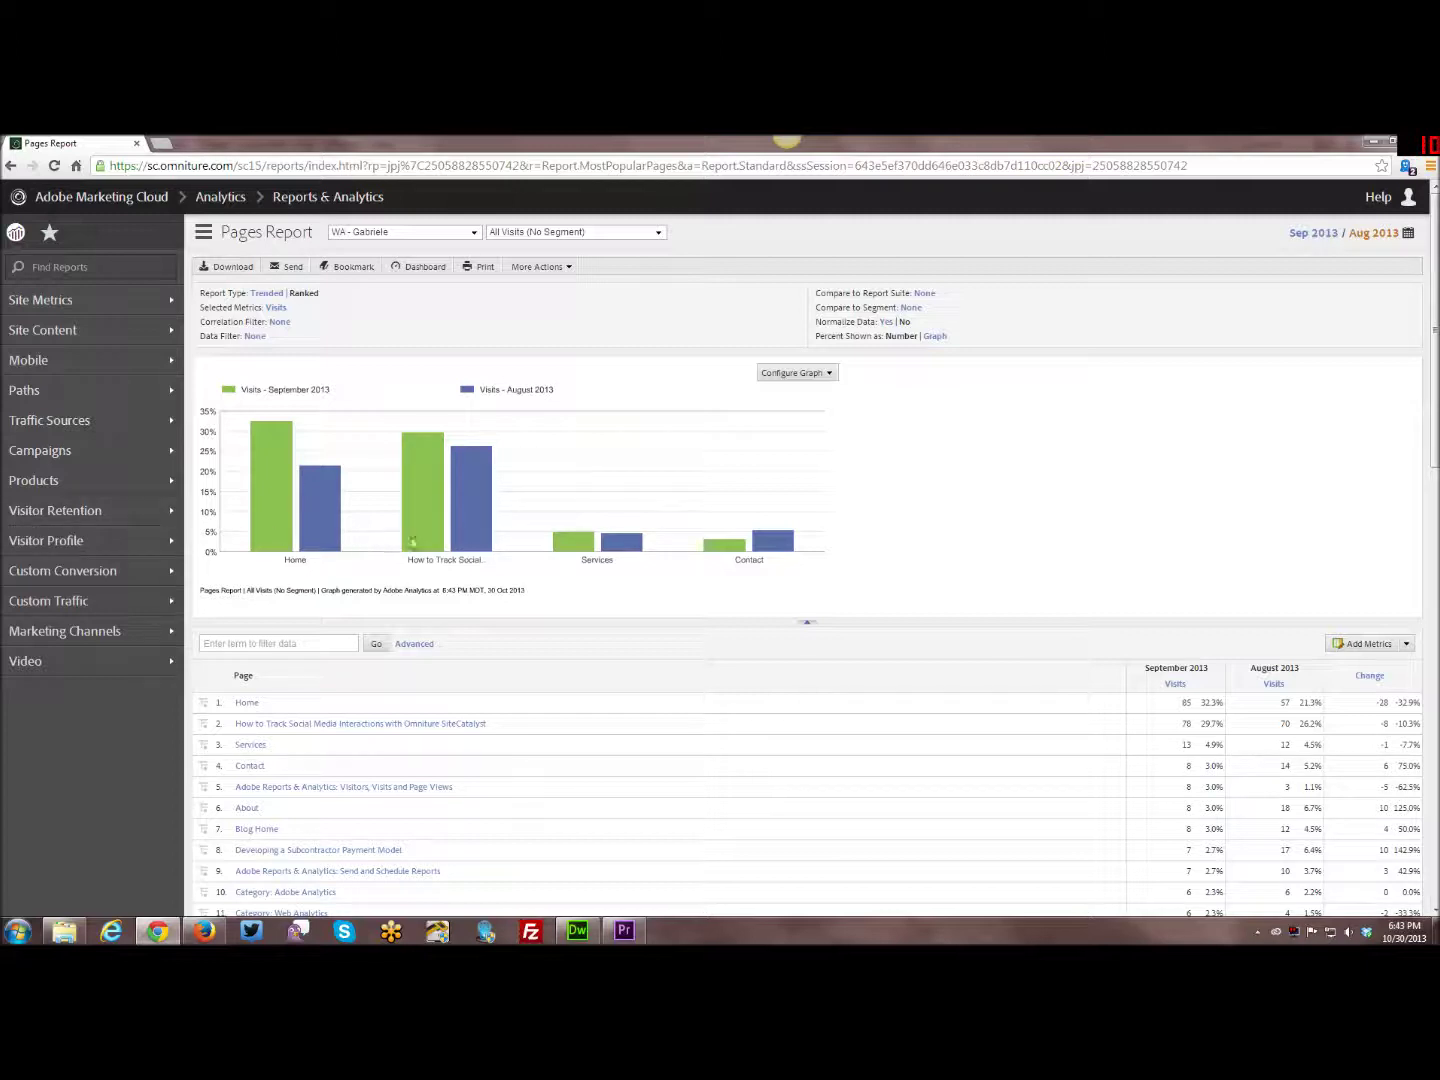
mouse_move(267, 530)
left_click(817, 373)
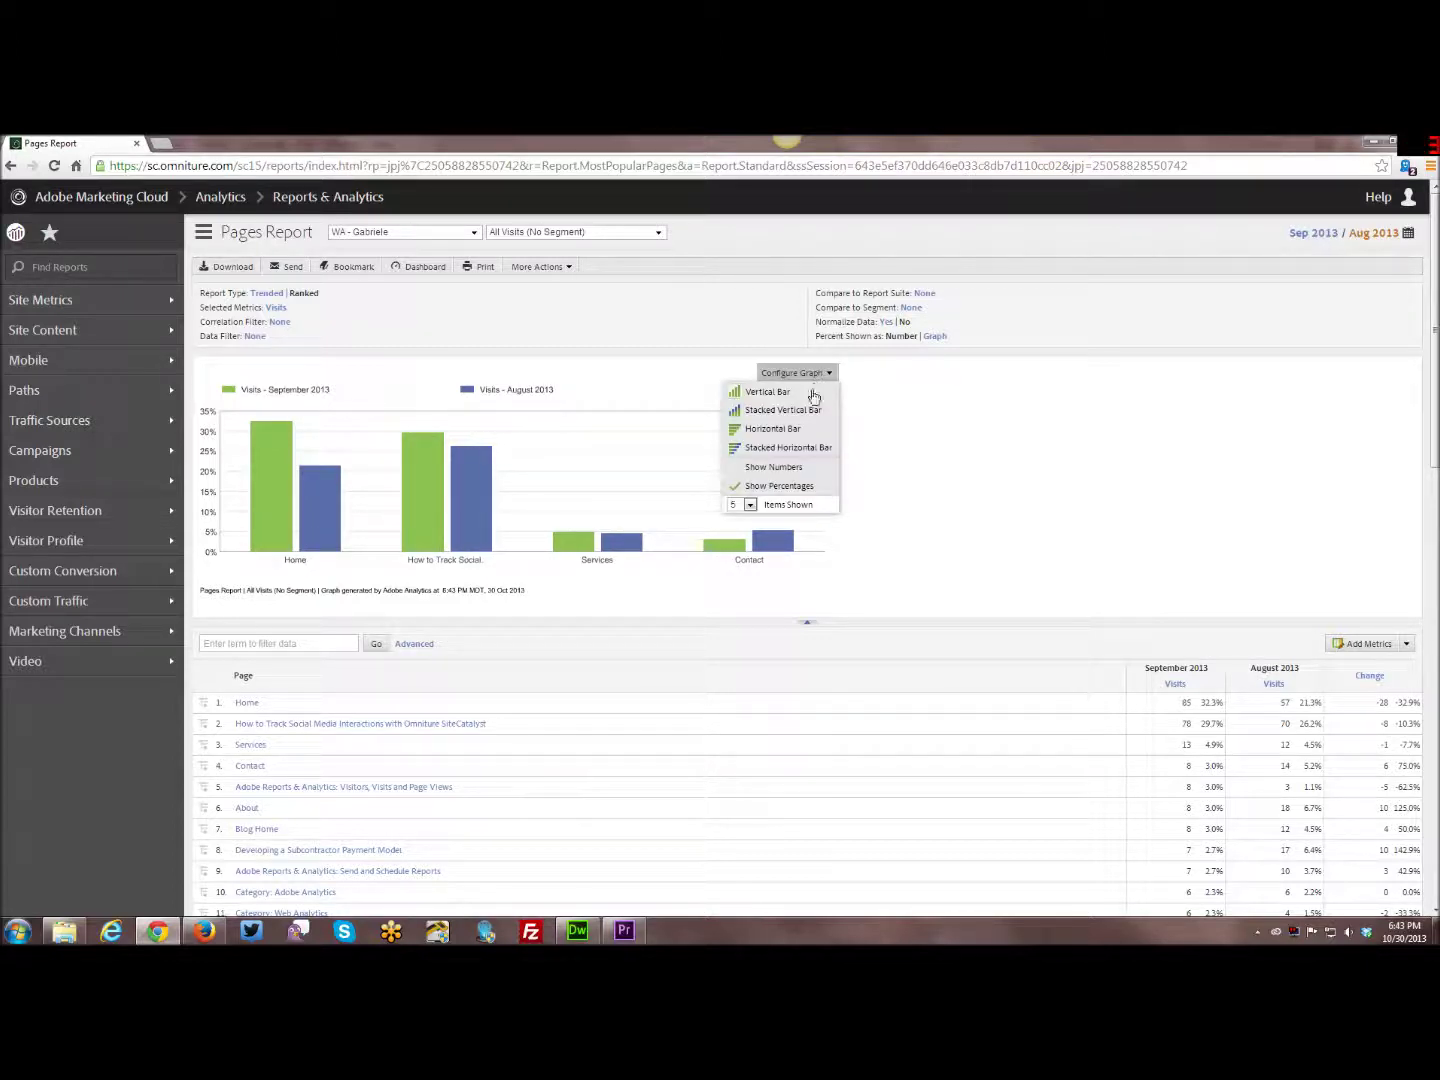
Show the Visits comparison graph as stacked vertical bars, then as horizontal bars
left_click(814, 412)
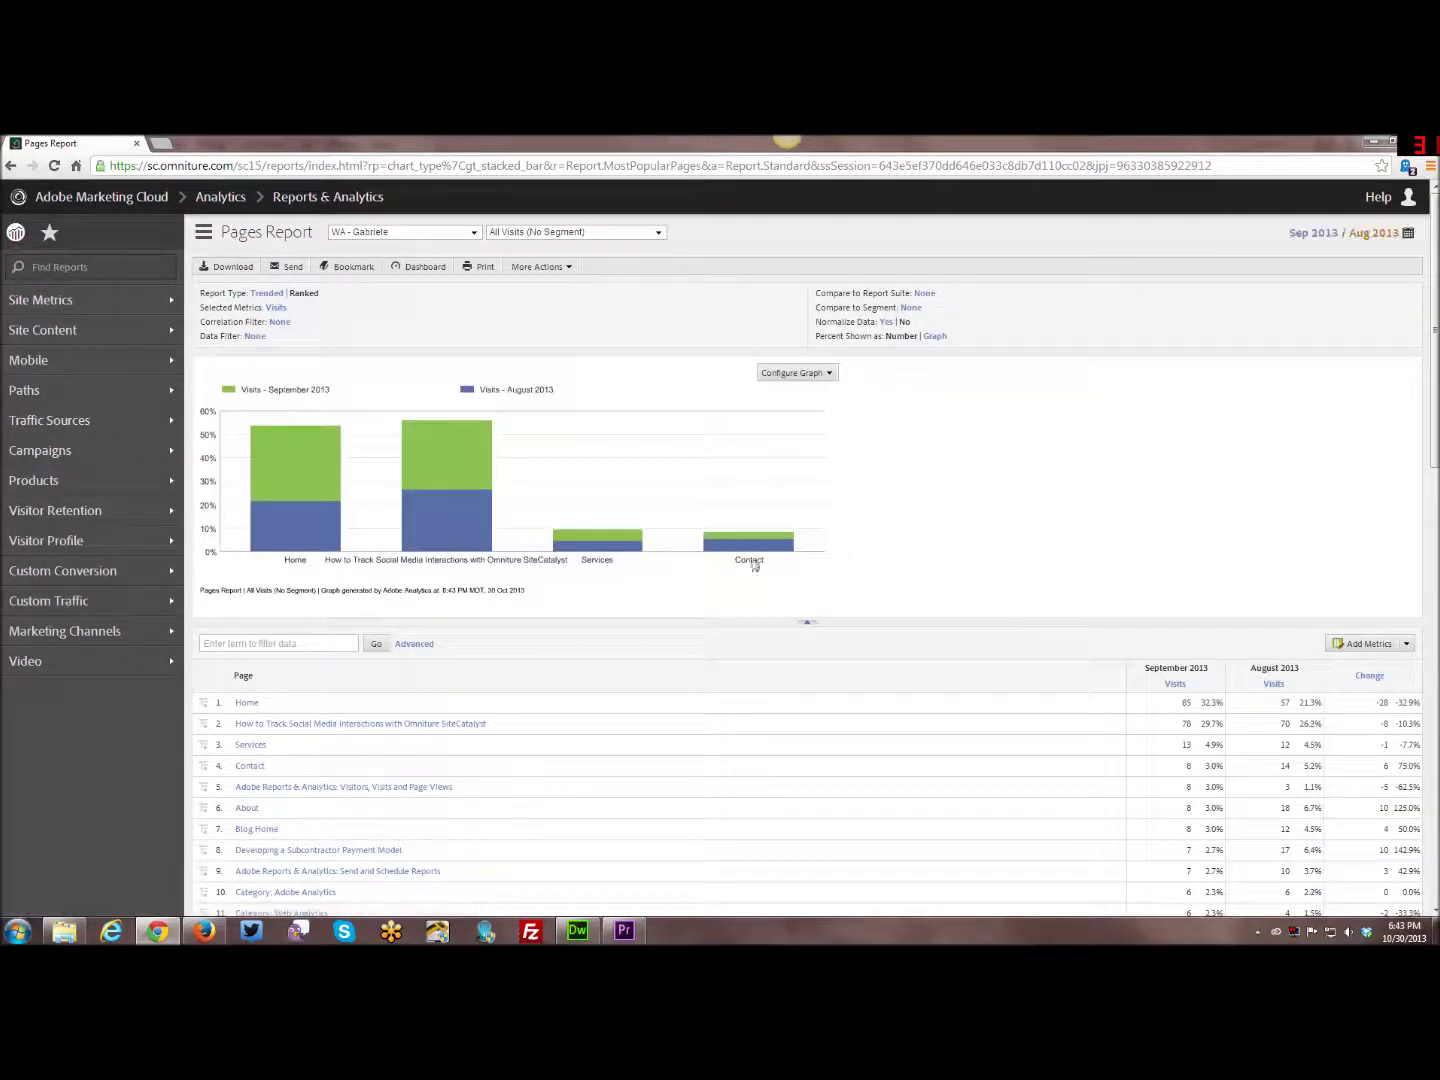
mouse_move(305, 502)
left_click(806, 378)
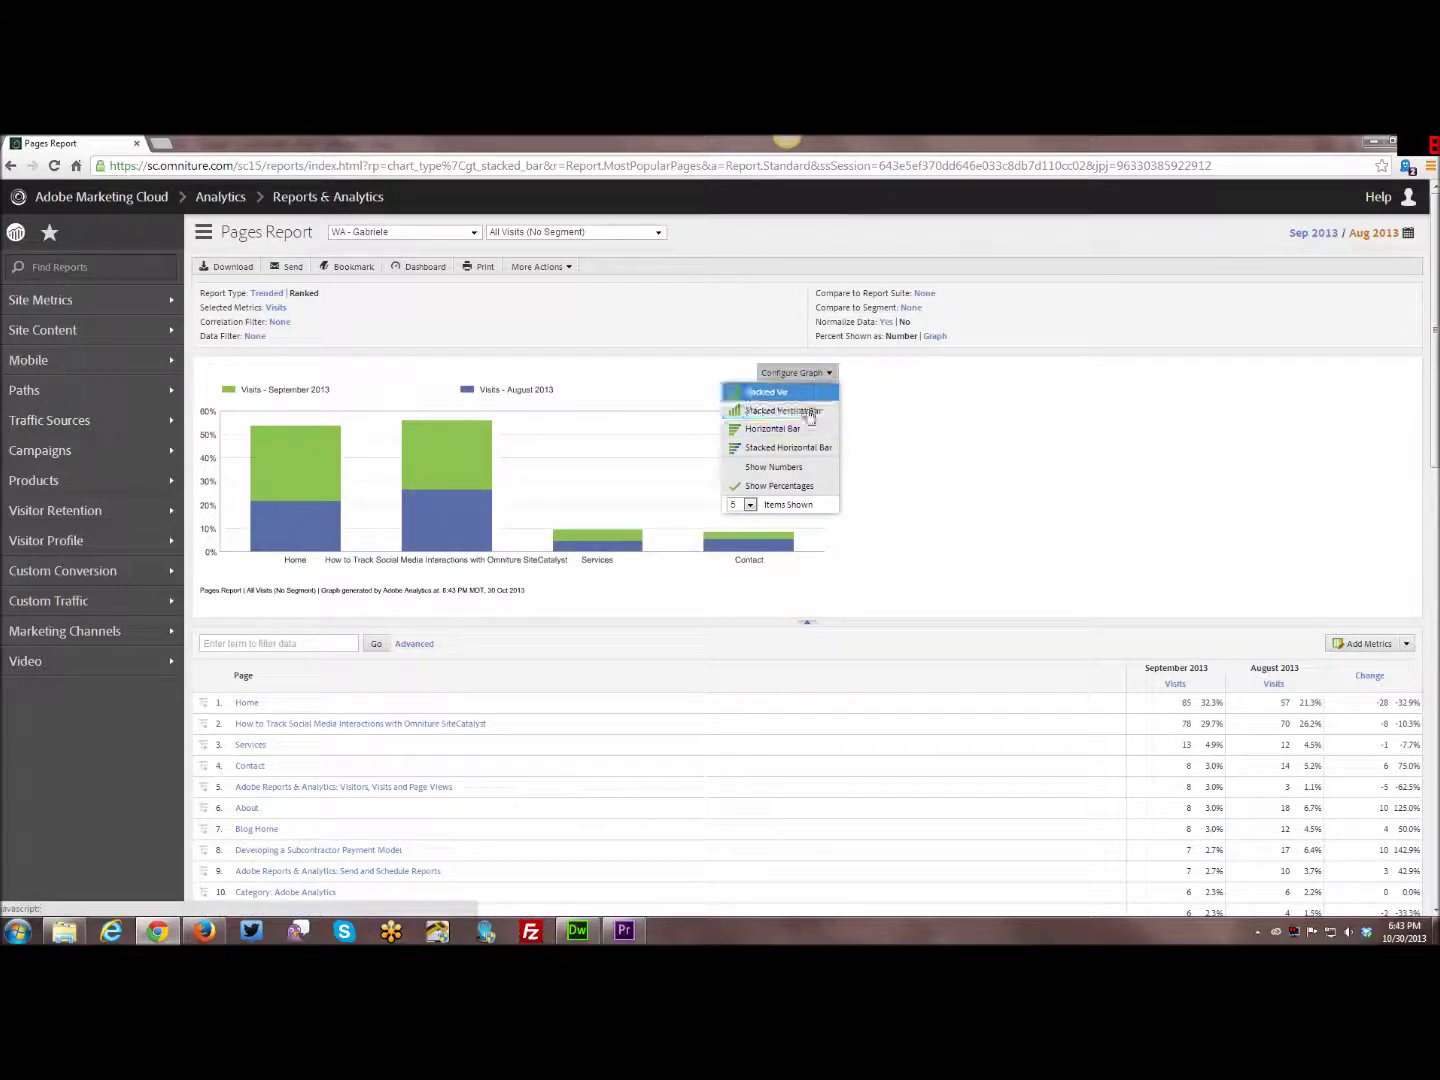
left_click(805, 429)
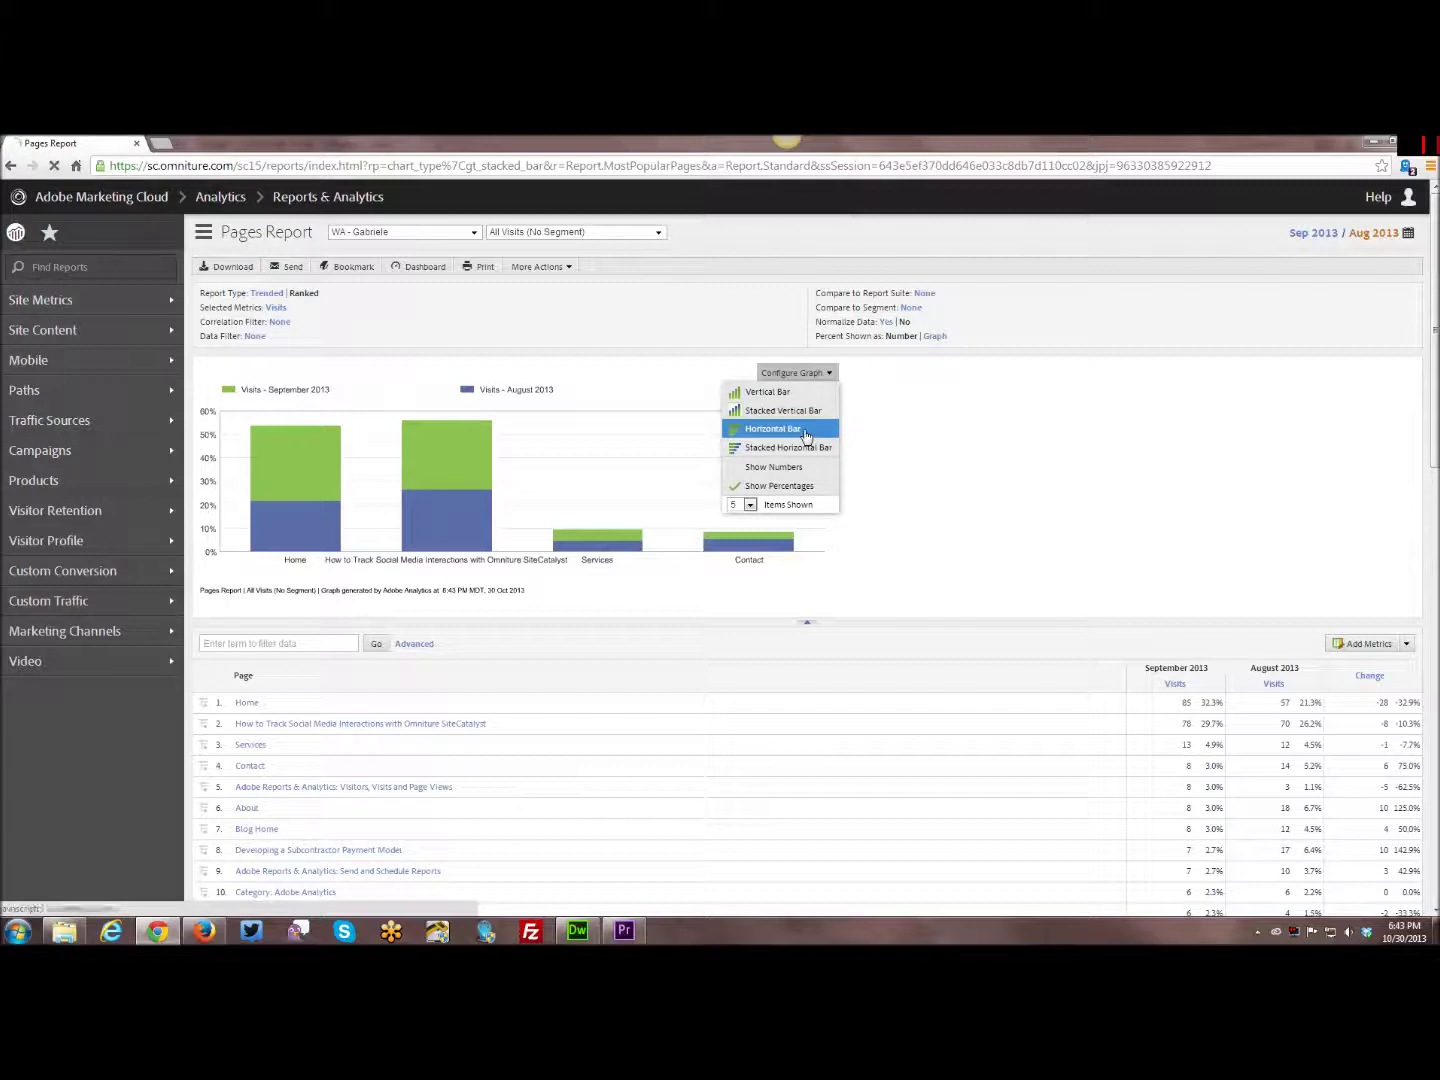